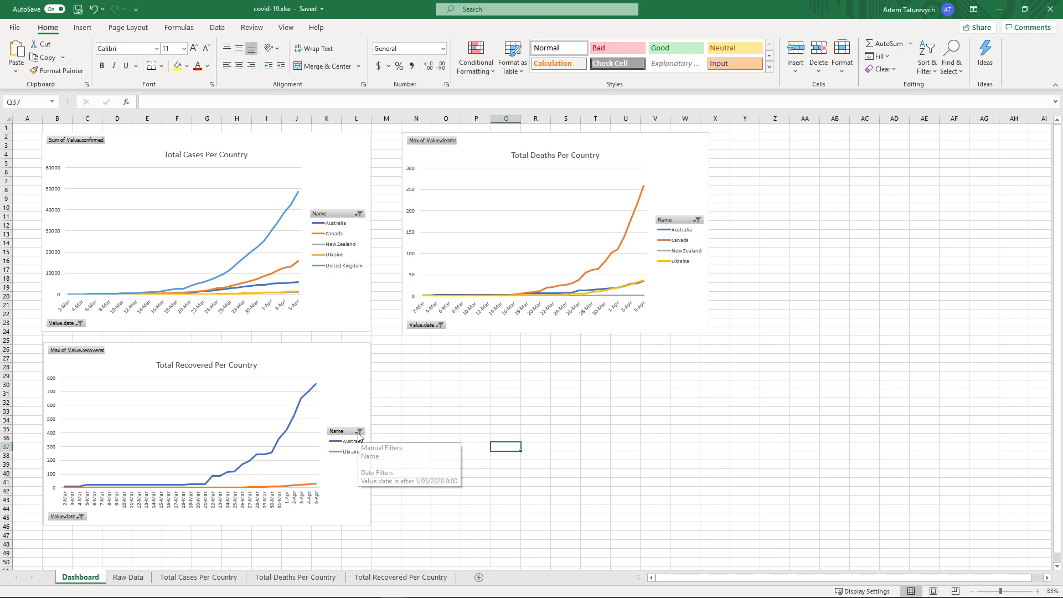
Add United Kingdom to the countries plotted on the Total Recovered chart
{"action": "left_click", "coordinate": [359, 435]}
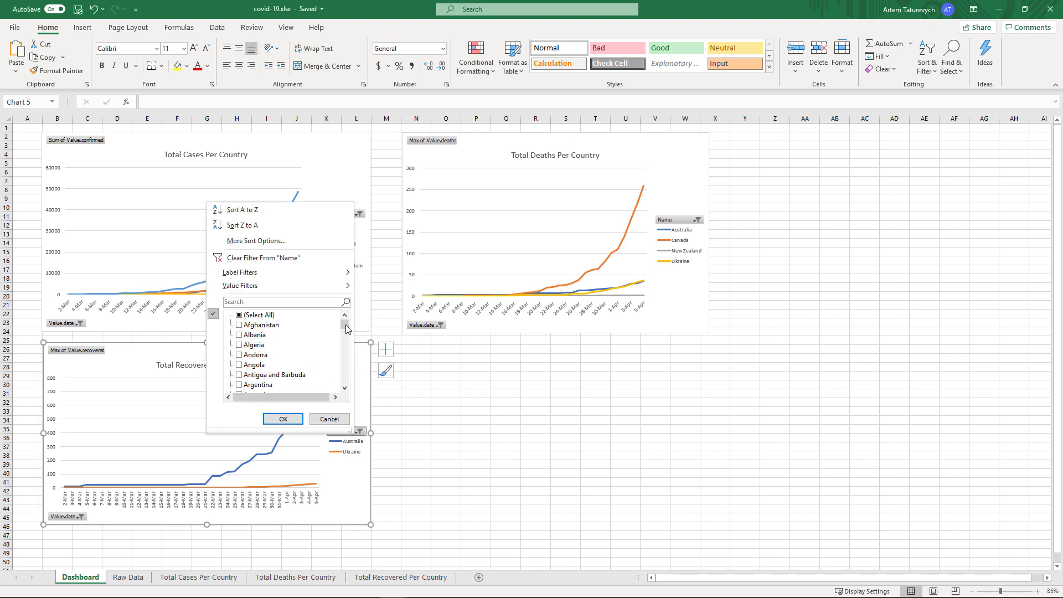
{"action": "left_click_drag", "start_coordinate": [348, 324], "coordinate": [339, 380]}
{"action": "left_click", "coordinate": [239, 344]}
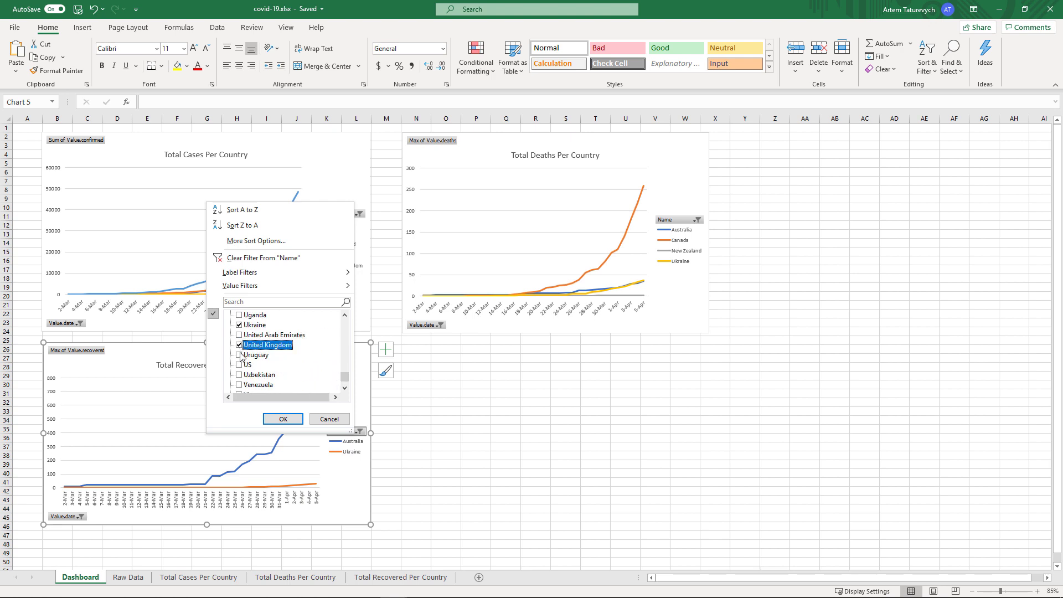
{"action": "left_click", "coordinate": [281, 419]}
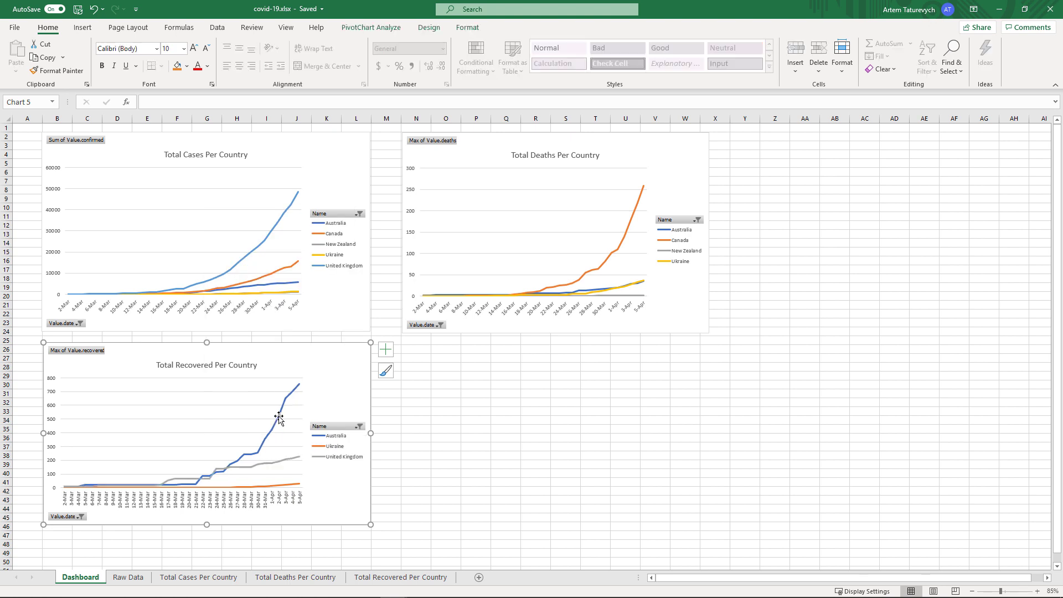
Filter the Total Cases chart's Value.date to Last Week, showing 29-Mar to 4-Apr
{"action": "left_click", "coordinate": [214, 262]}
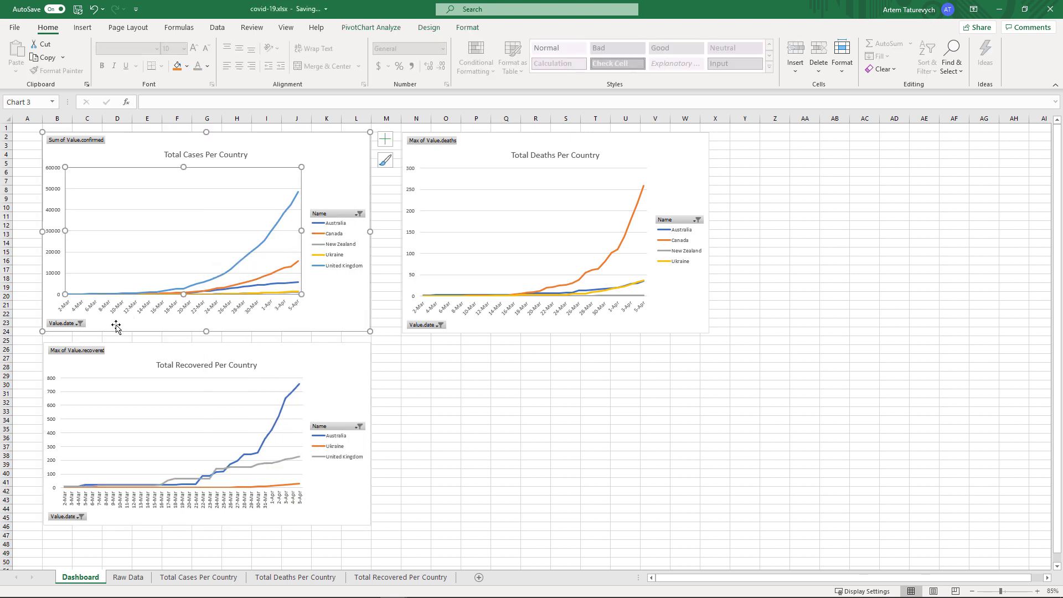
{"action": "left_click", "coordinate": [78, 326]}
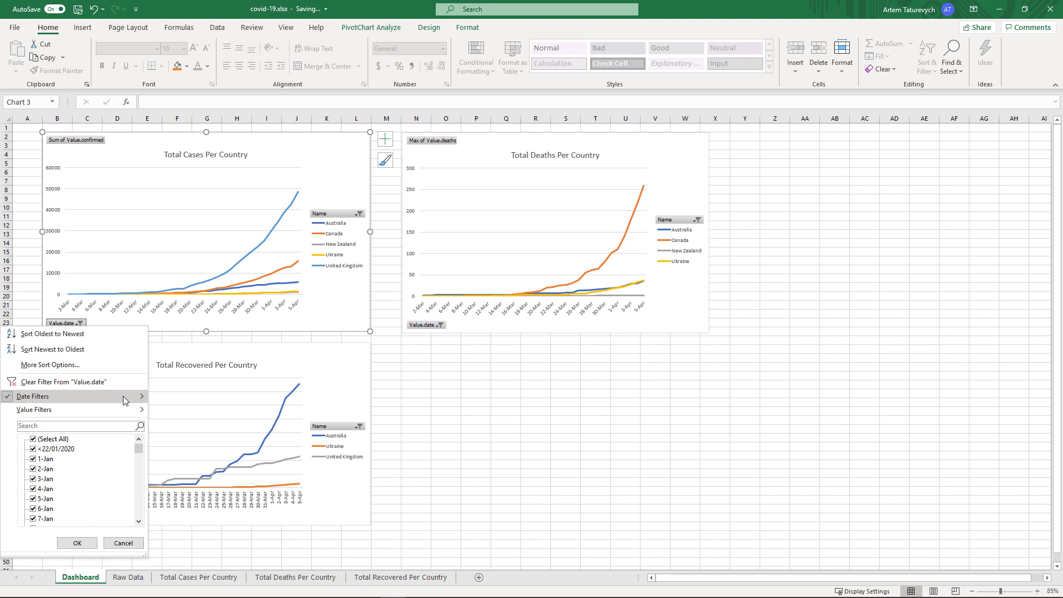
{"action": "mouse_move", "coordinate": [124, 397]}
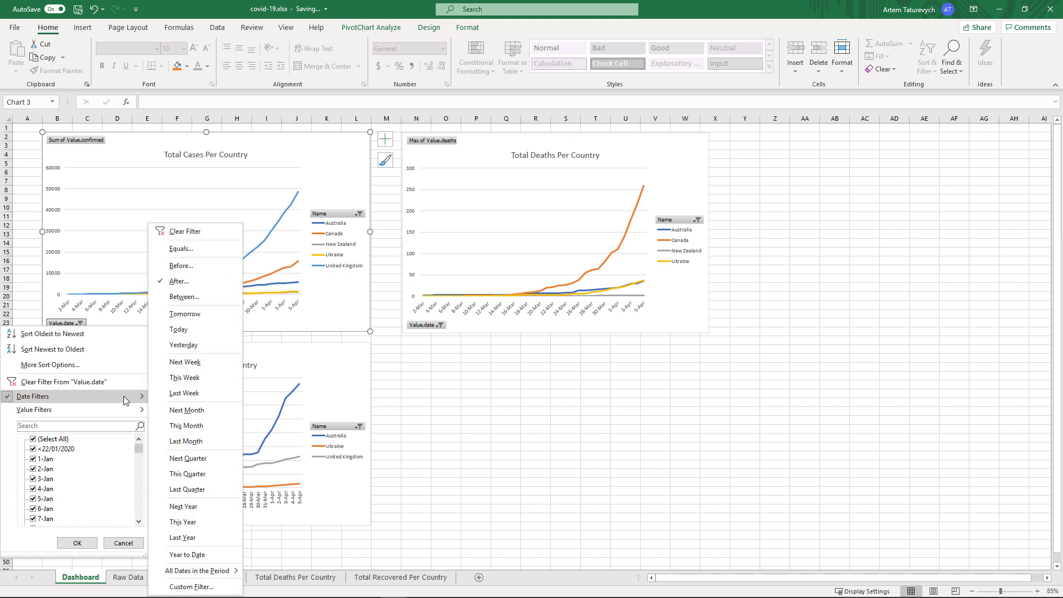
{"action": "left_click", "coordinate": [188, 393]}
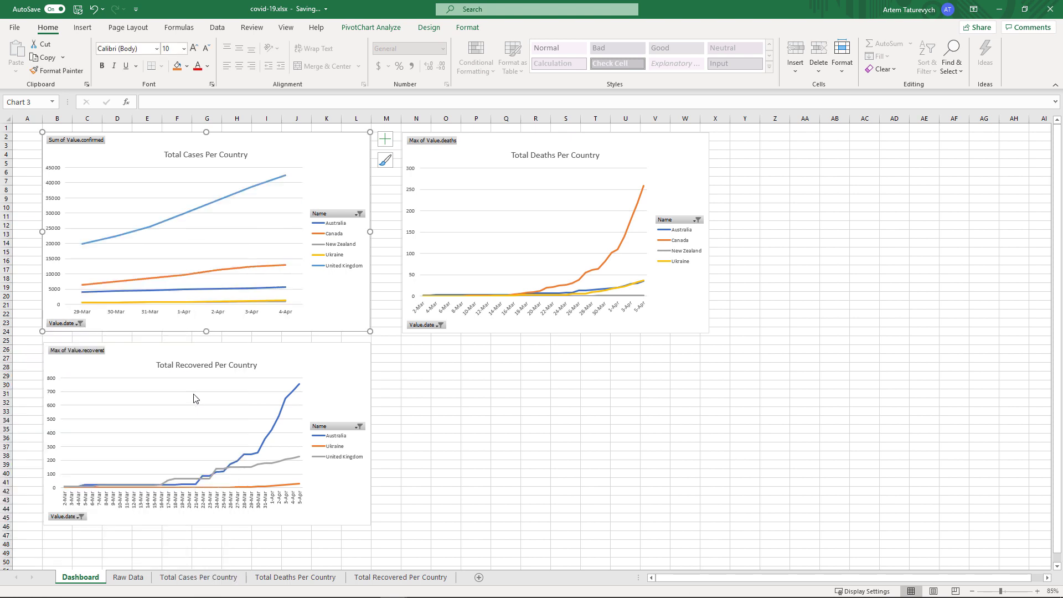
{"action": "left_click", "coordinate": [500, 404]}
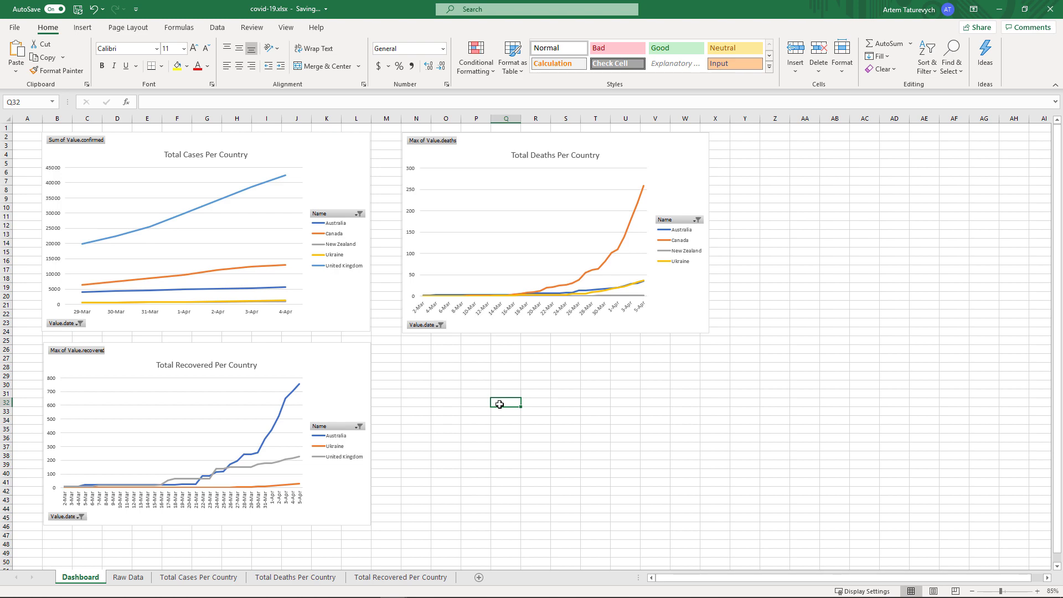
Create a new blank workbook, start a Data > From Web import, and switch to Chrome
{"action": "key", "text": "ctrl+n"}
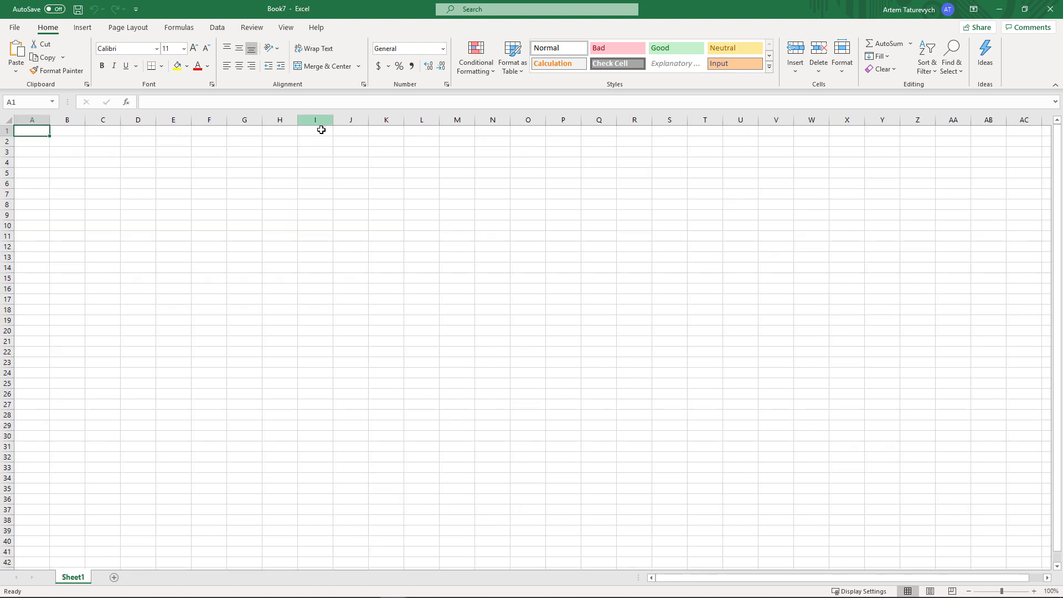
{"action": "left_click", "coordinate": [215, 27]}
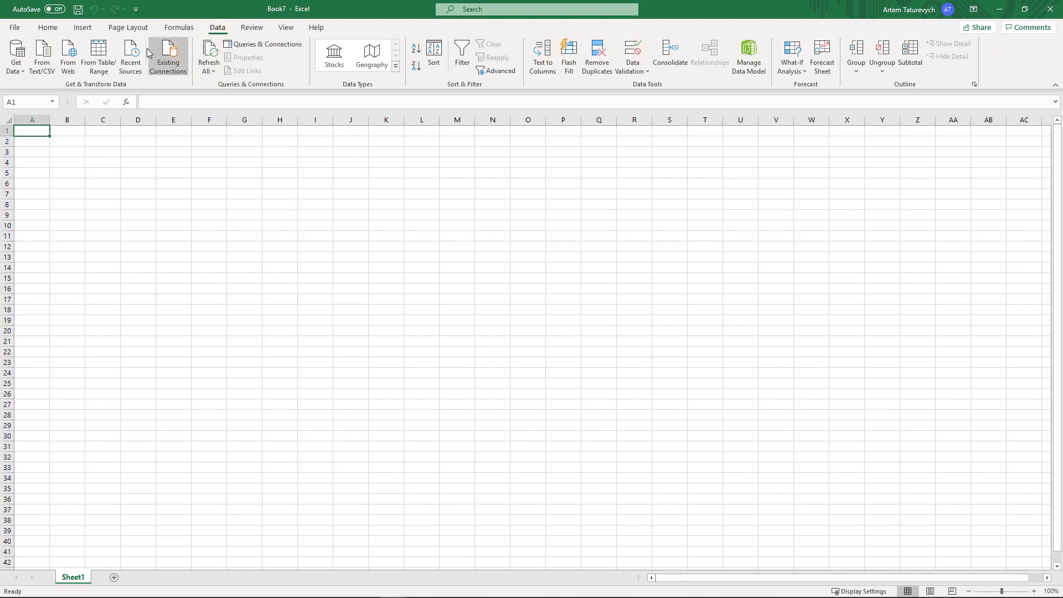
{"action": "left_click", "coordinate": [68, 56]}
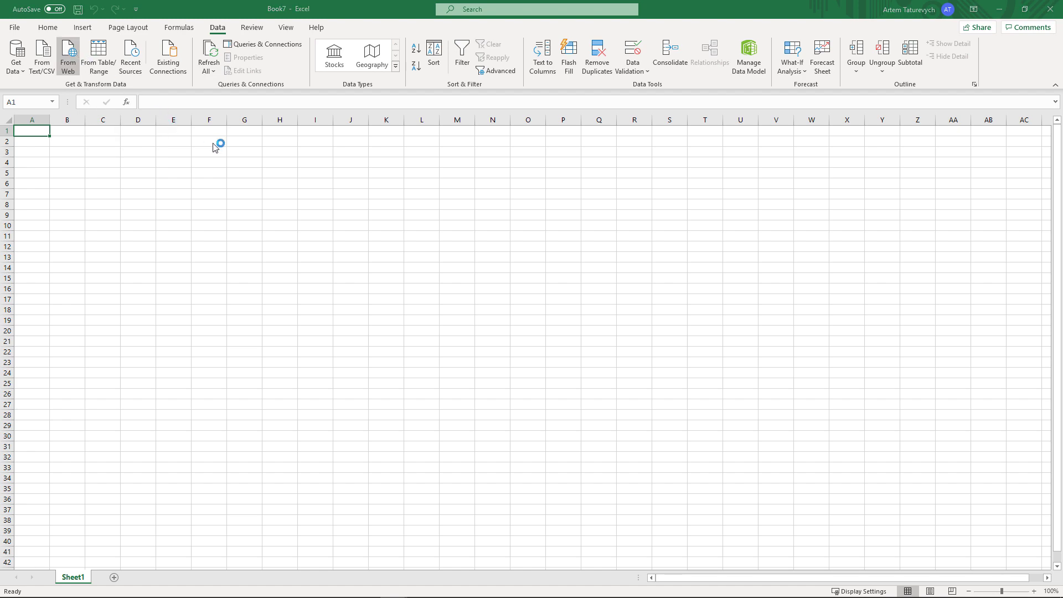
{"action": "key", "text": "alt+Tab"}
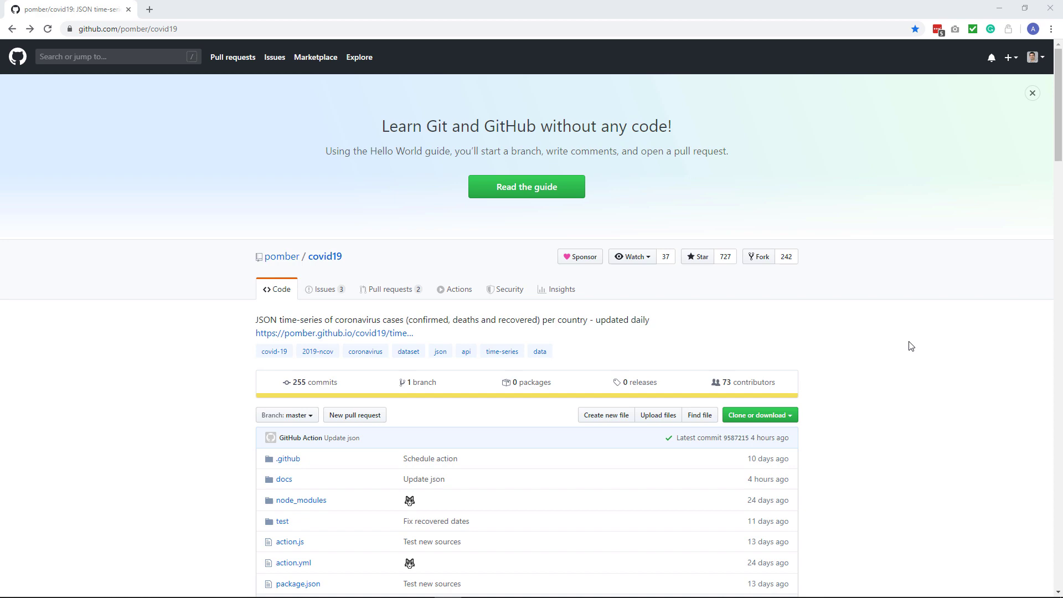
{"action": "scroll", "coordinate": [911, 346], "scroll_direction": "down", "scroll_amount": 3}
{"action": "scroll", "coordinate": [911, 346], "scroll_direction": "down", "scroll_amount": 7}
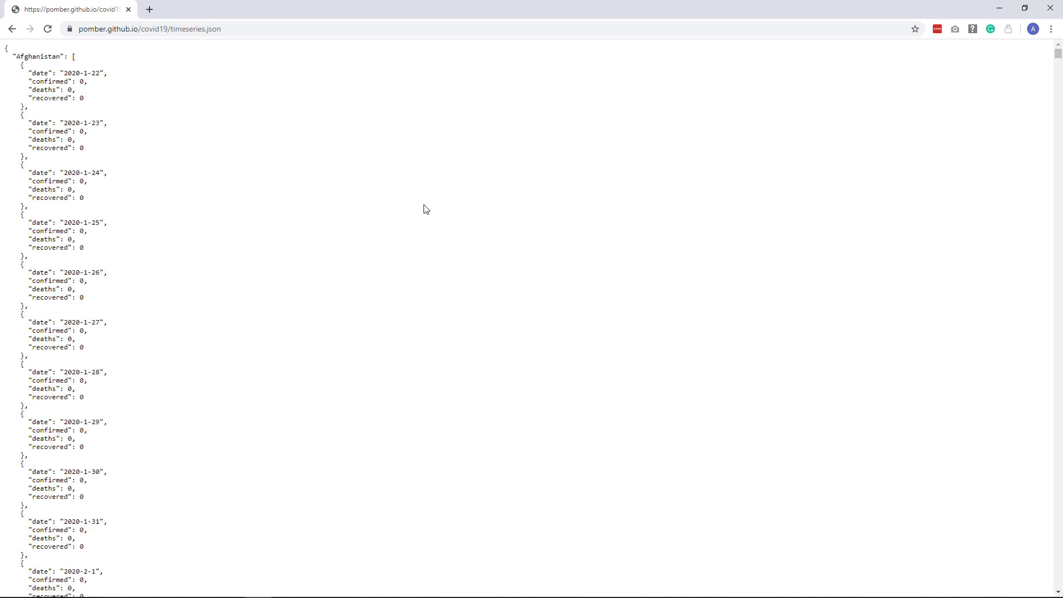
{"action": "scroll", "coordinate": [426, 209], "scroll_direction": "down", "scroll_amount": 20}
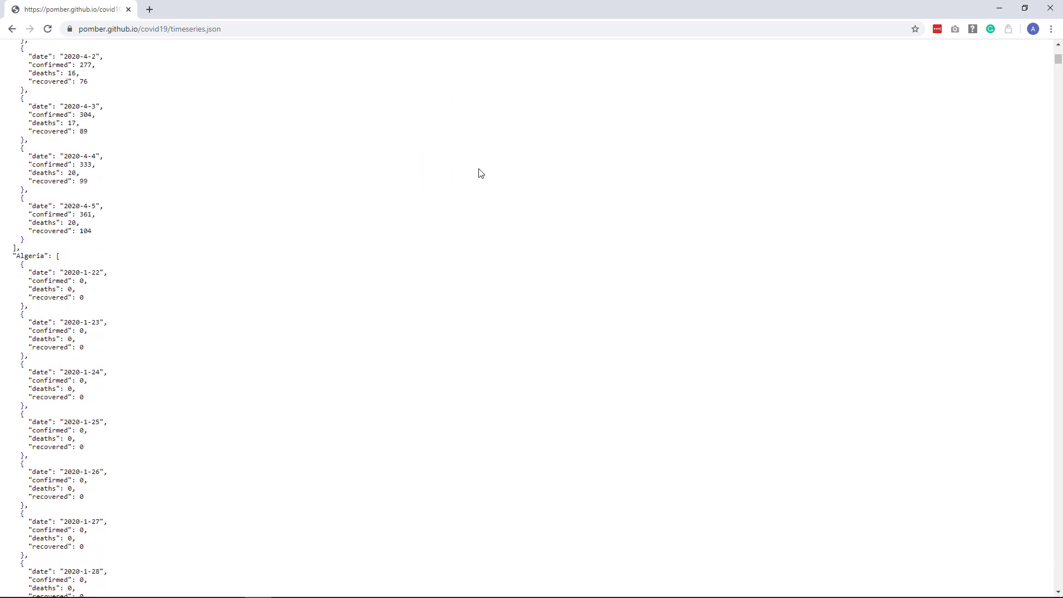
{"action": "scroll", "coordinate": [480, 173], "scroll_direction": "down", "scroll_amount": 2}
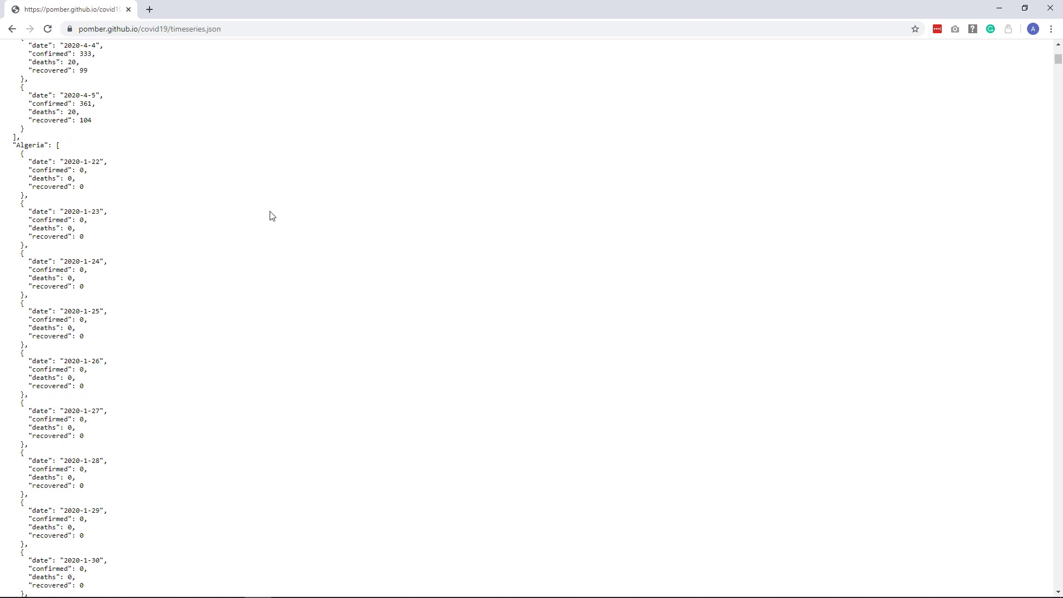
{"action": "left_click", "coordinate": [216, 29]}
{"action": "right_click", "coordinate": [215, 30]}
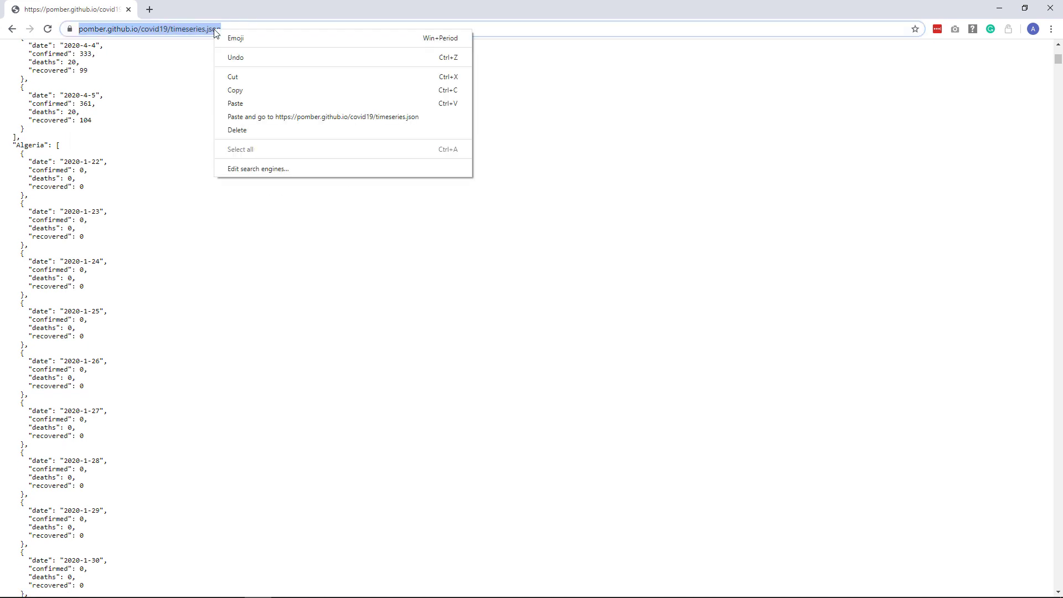
{"action": "left_click", "coordinate": [244, 90]}
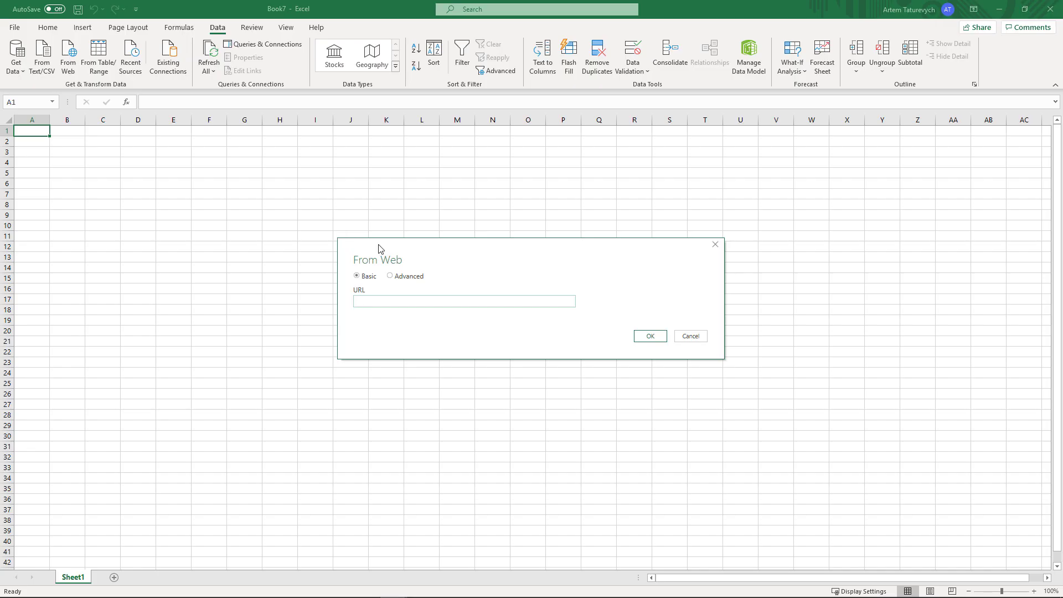
Load timeseries.json into Power Query, inspect Australia's records, then delete the Navigation step
{"action": "key", "text": "ctrl+v"}
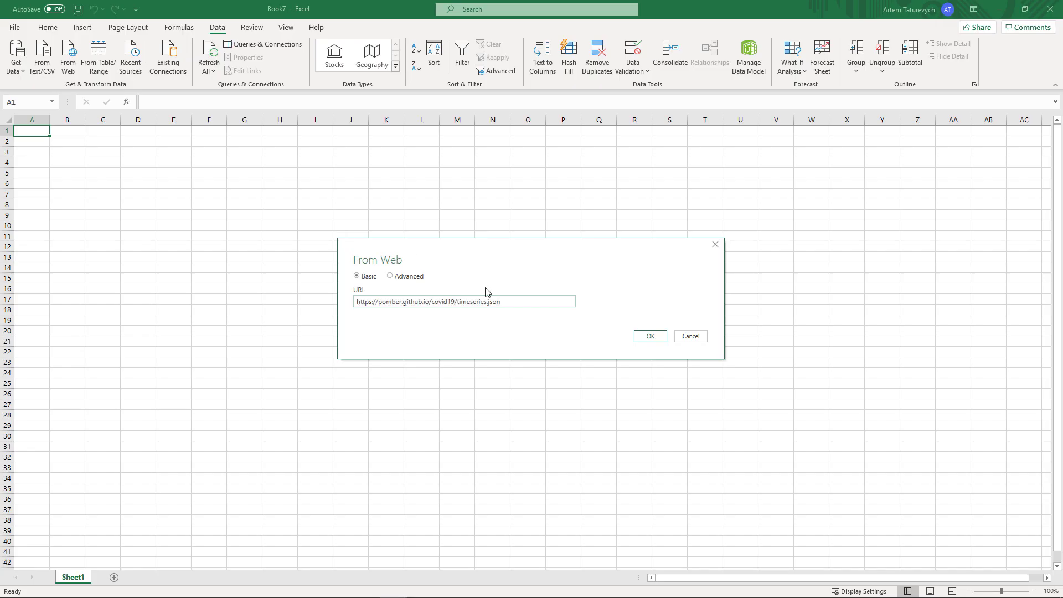
{"action": "left_click", "coordinate": [651, 337]}
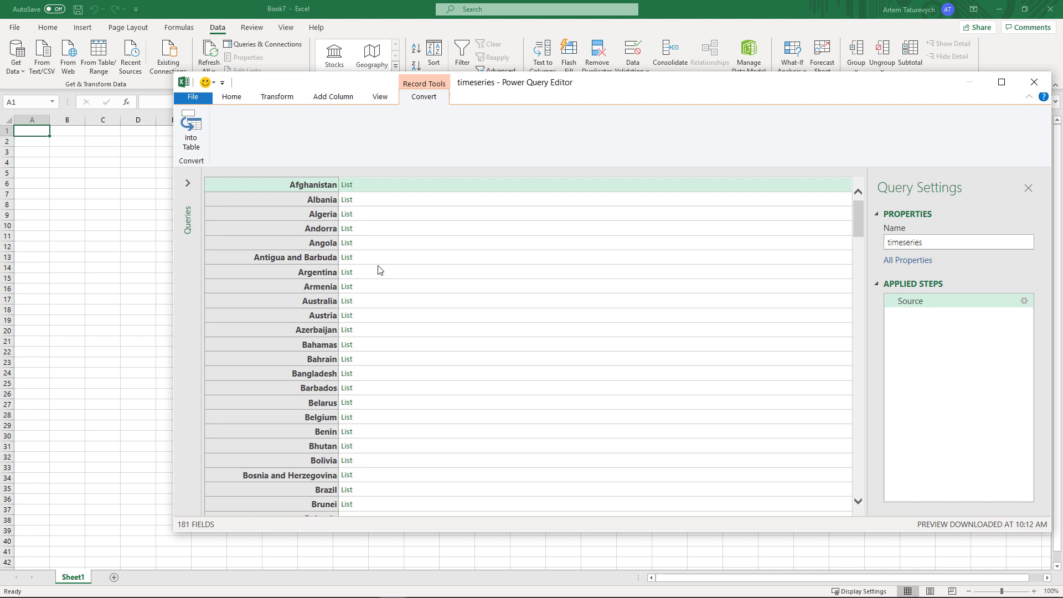
{"action": "left_click", "coordinate": [348, 301]}
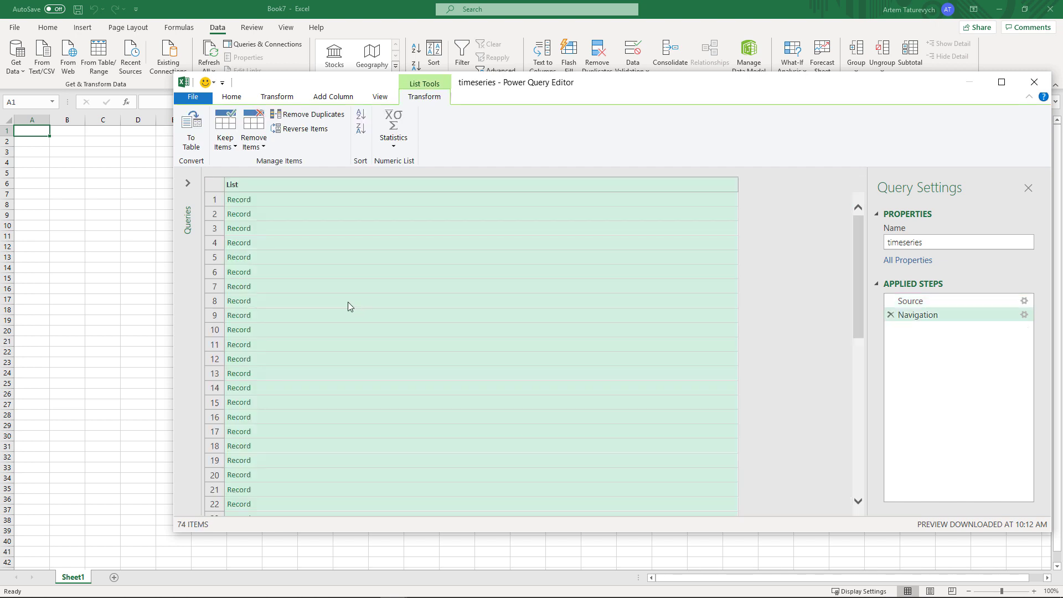
{"action": "scroll", "coordinate": [344, 299], "scroll_direction": "down", "scroll_amount": 15}
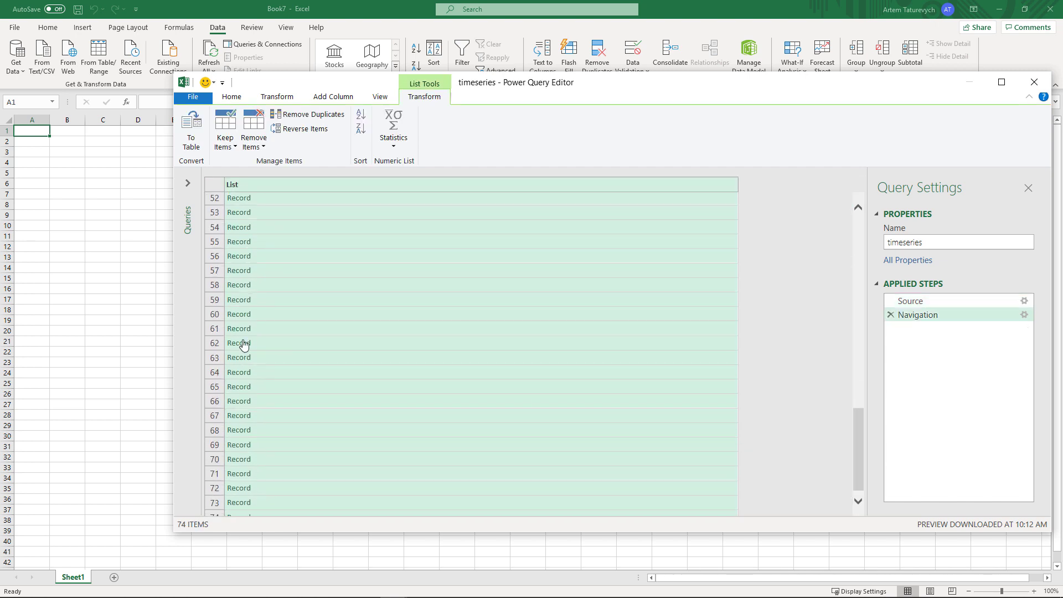
{"action": "left_click", "coordinate": [244, 343]}
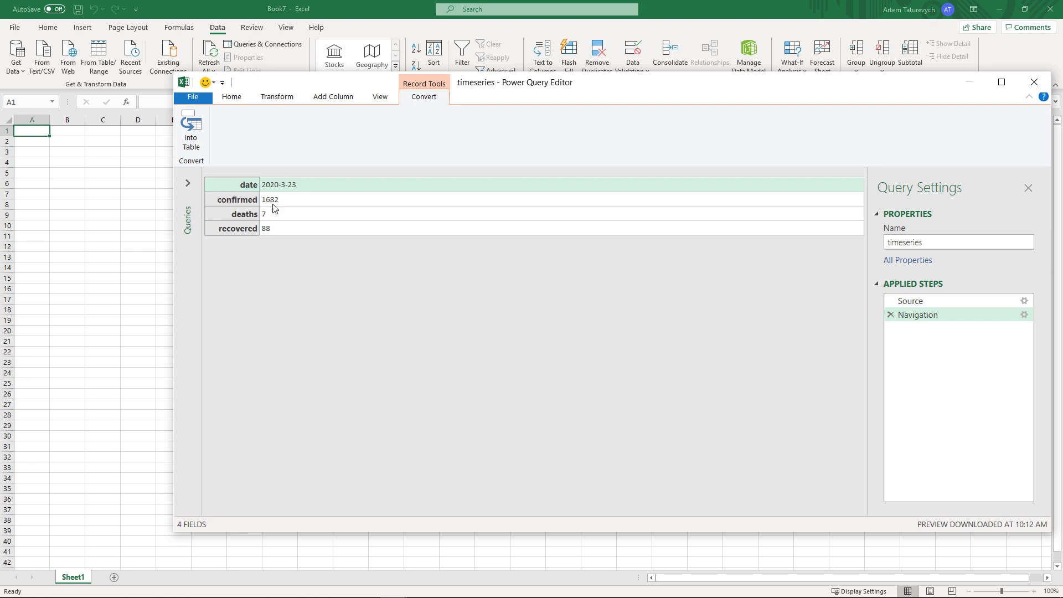
{"action": "left_click", "coordinate": [890, 315]}
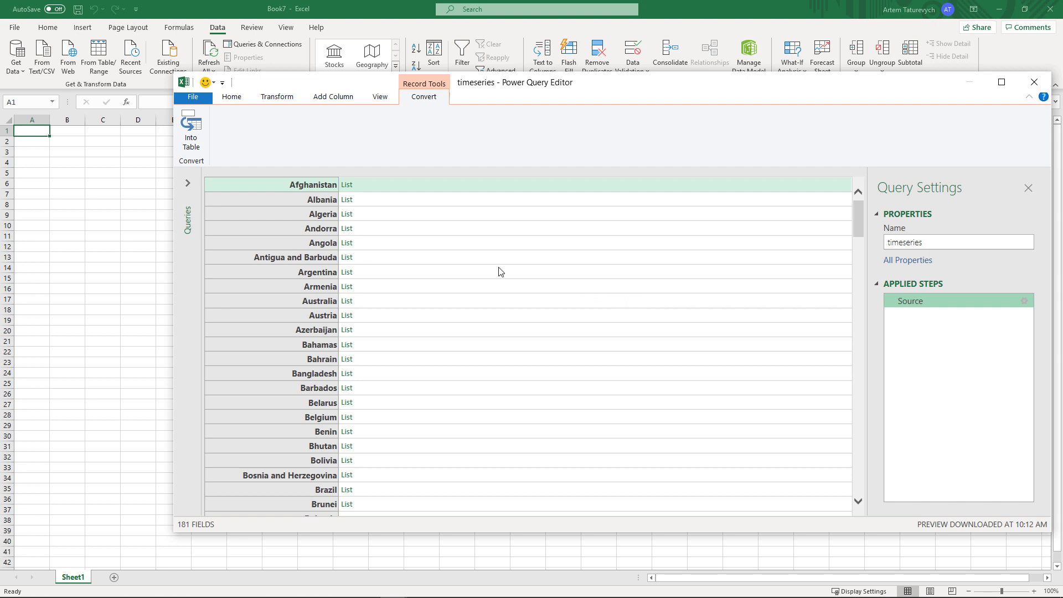
Convert the country record into a Name/Value table and expand each Value list to new rows
{"action": "left_click", "coordinate": [192, 138]}
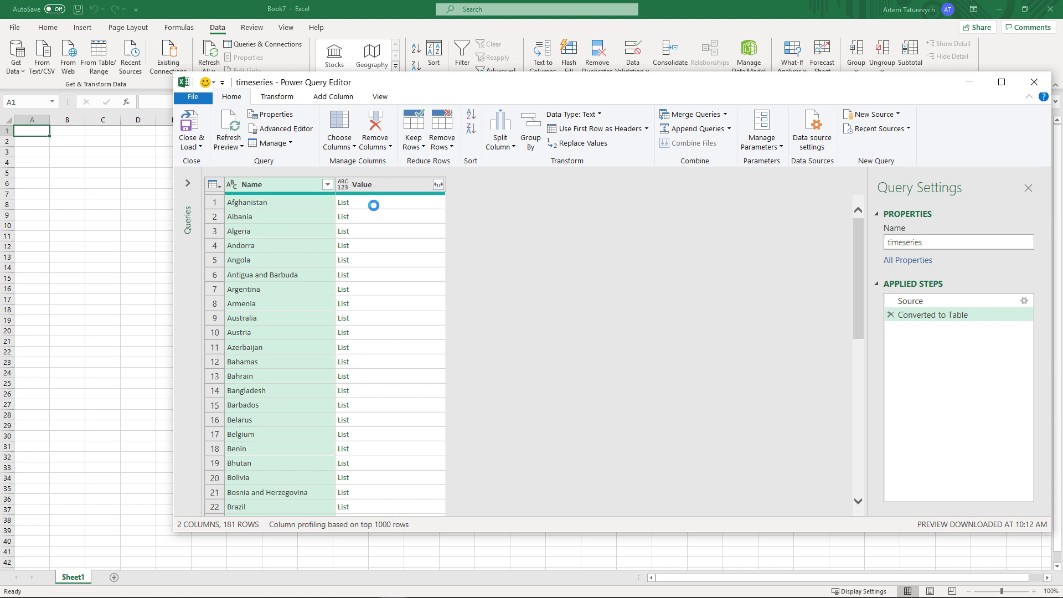
{"action": "left_click", "coordinate": [439, 185]}
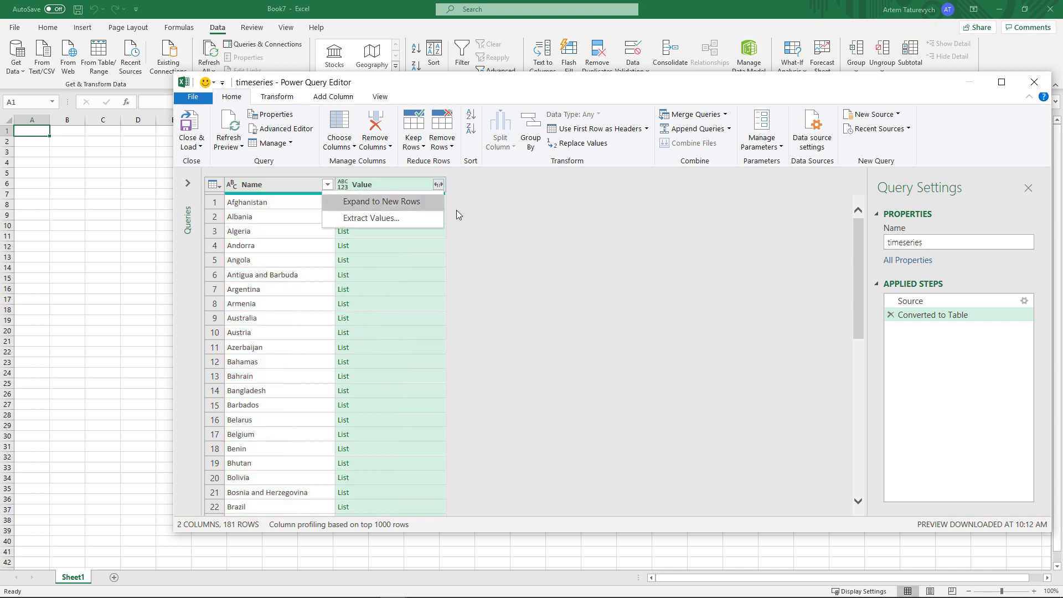
{"action": "left_click", "coordinate": [419, 202]}
{"action": "scroll", "coordinate": [287, 225], "scroll_direction": "down", "scroll_amount": 9}
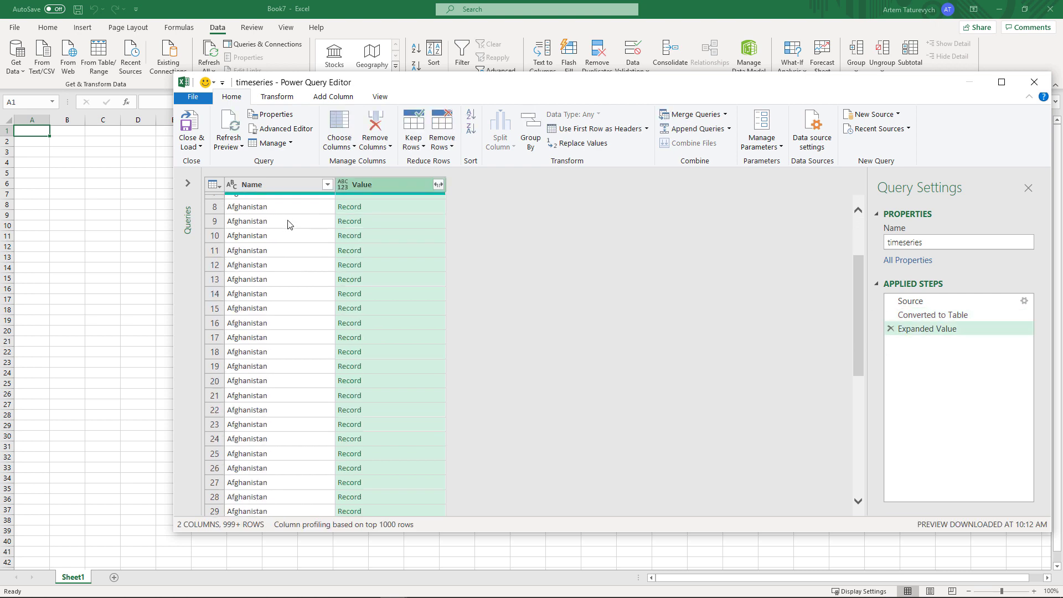
{"action": "scroll", "coordinate": [299, 250], "scroll_direction": "down", "scroll_amount": 17}
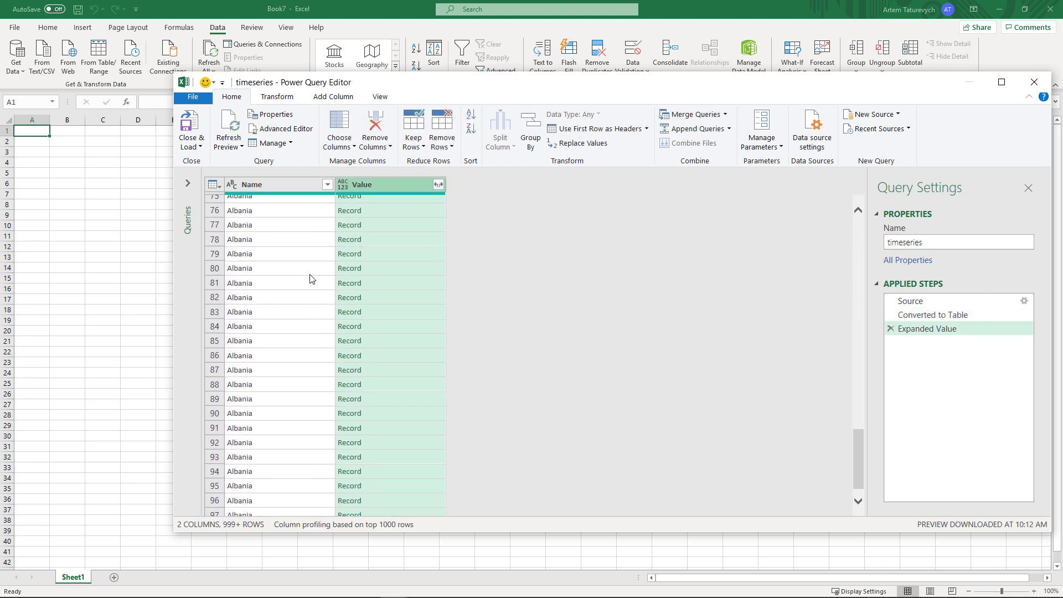
{"action": "scroll", "coordinate": [312, 282], "scroll_direction": "down", "scroll_amount": 17}
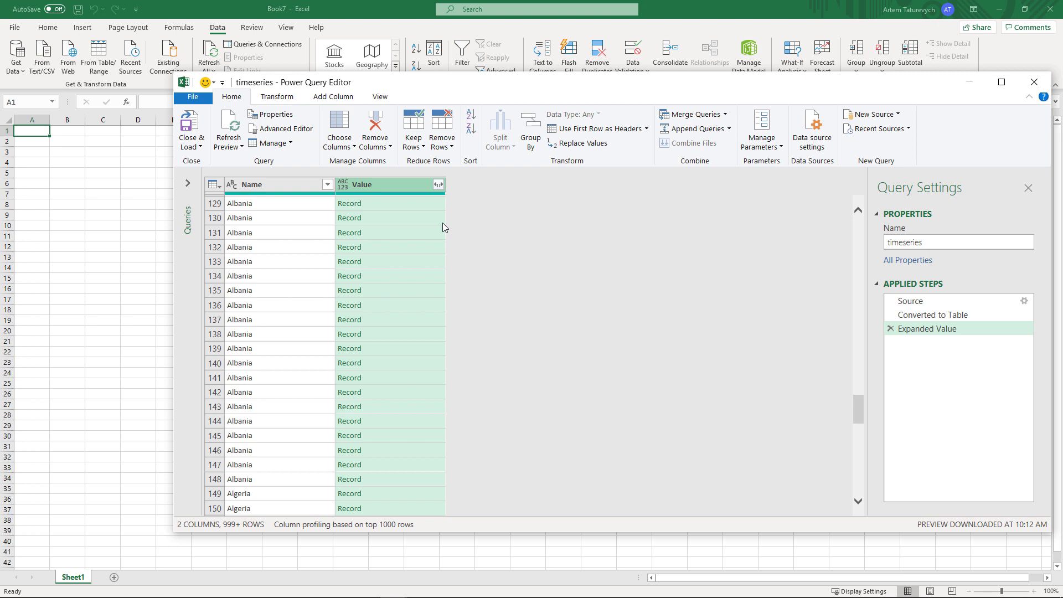
Expand Value into date, confirmed, deaths and recovered columns
{"action": "left_click", "coordinate": [439, 183]}
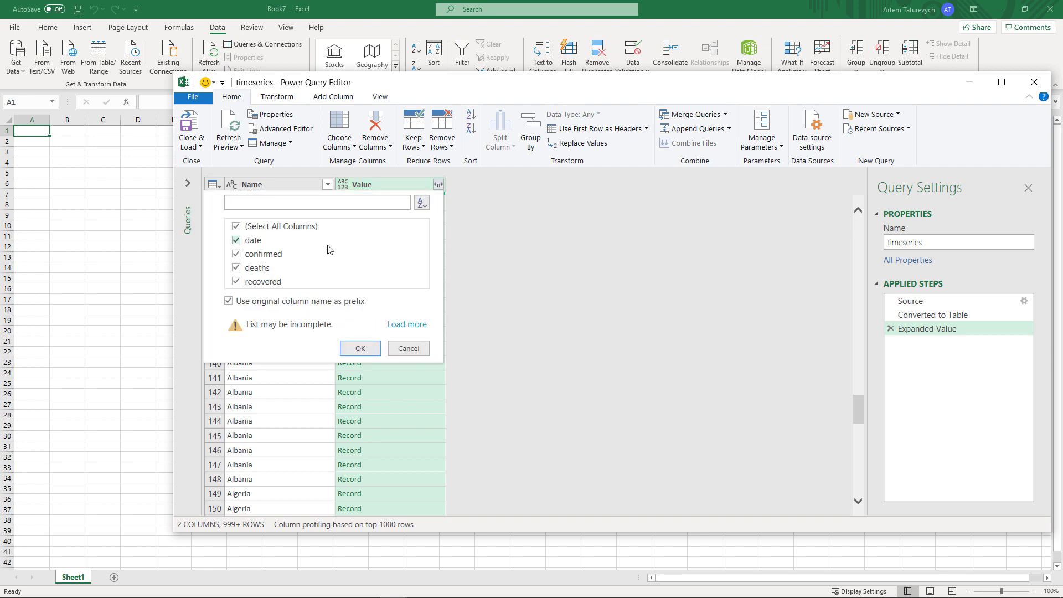
{"action": "left_click", "coordinate": [360, 348]}
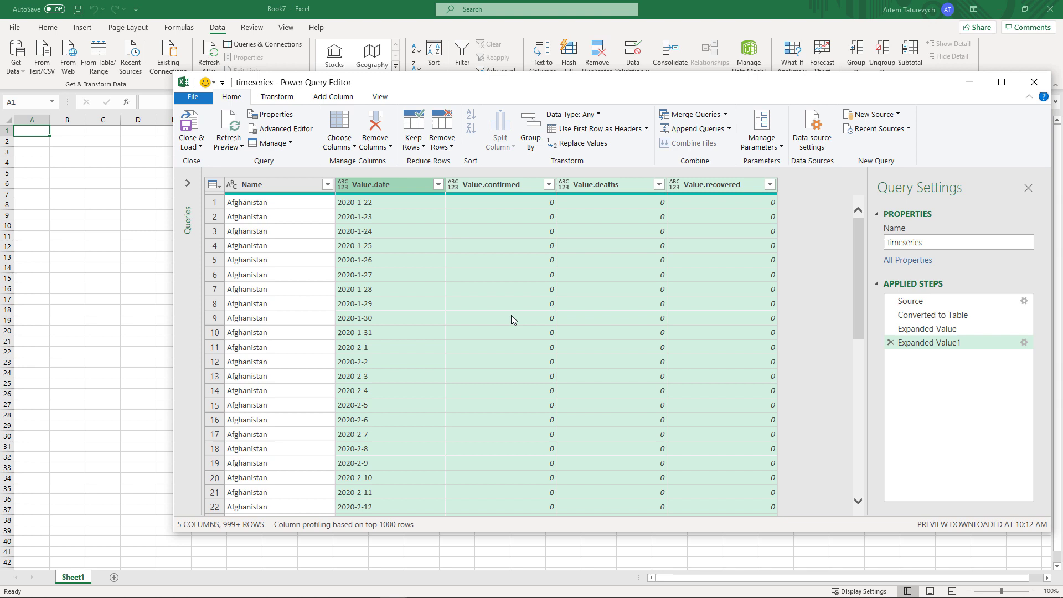
{"action": "left_click", "coordinate": [515, 247]}
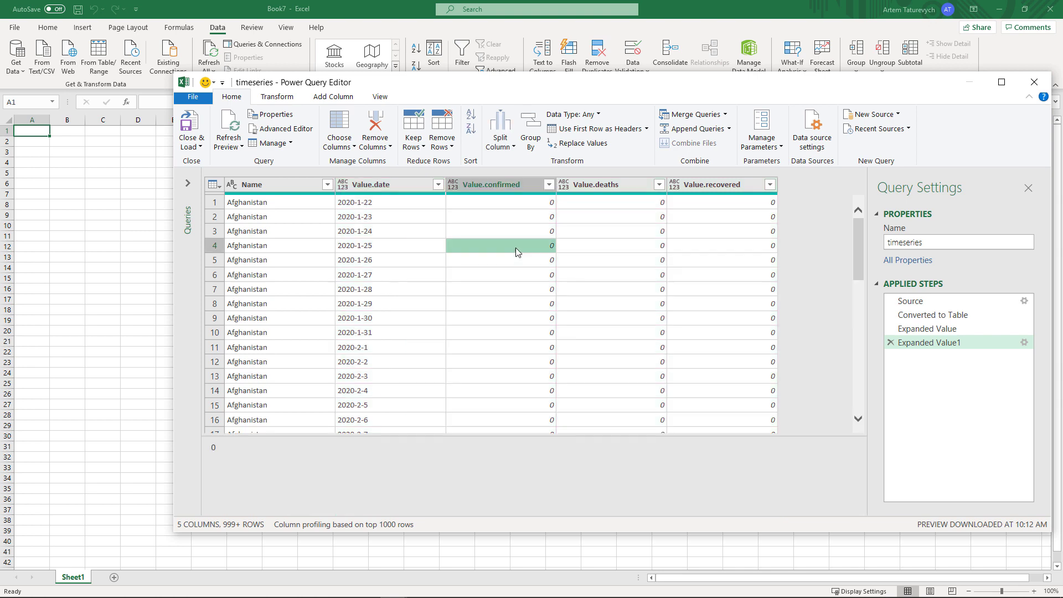
Change the Value.date column's type to Date
{"action": "right_click", "coordinate": [397, 184]}
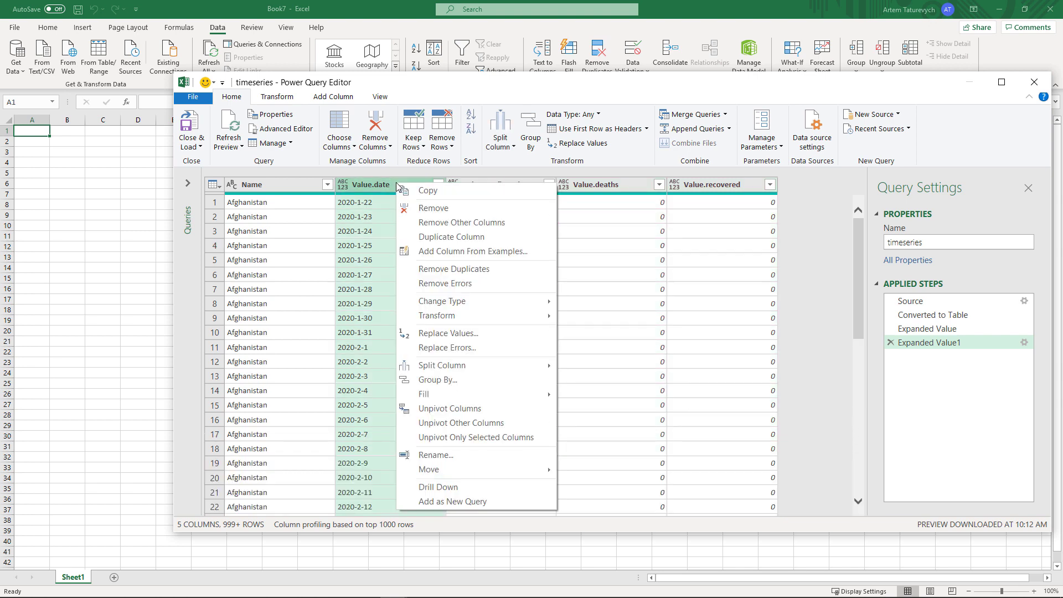
{"action": "mouse_move", "coordinate": [523, 302]}
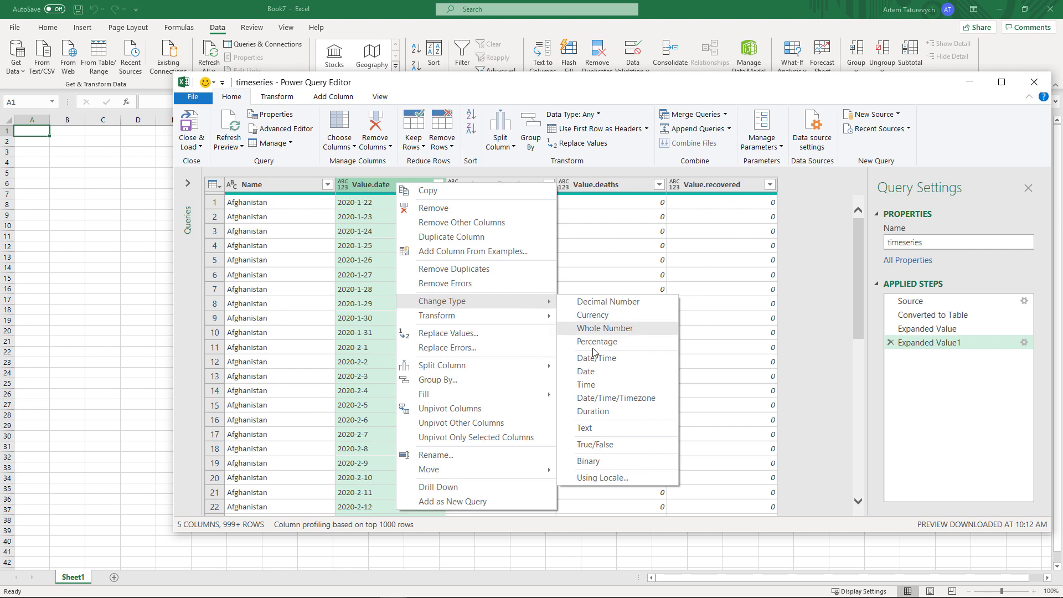
{"action": "left_click", "coordinate": [598, 376]}
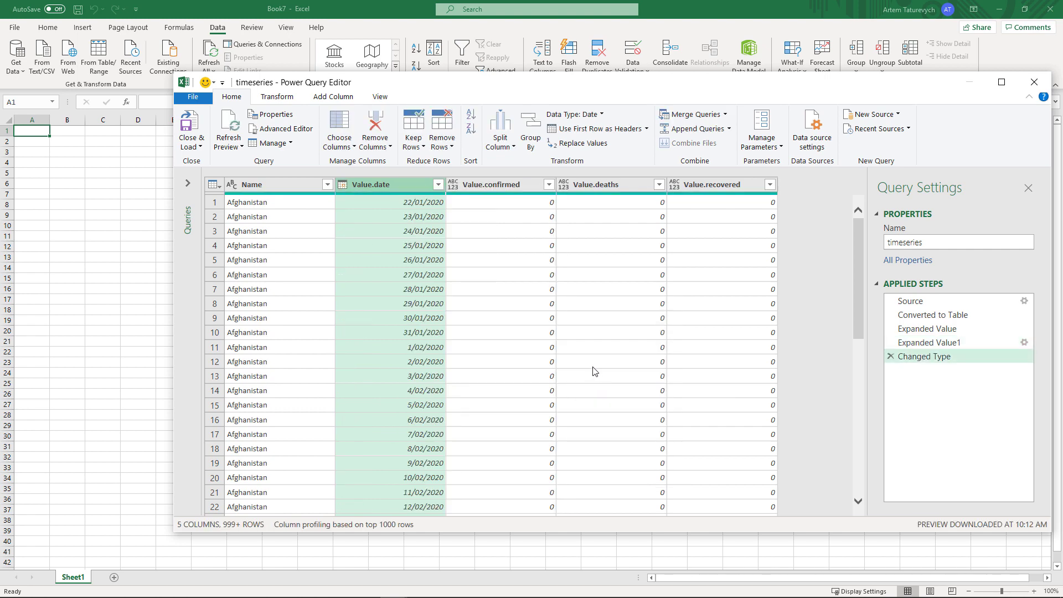
{"action": "scroll", "coordinate": [546, 333], "scroll_direction": "down", "scroll_amount": 9}
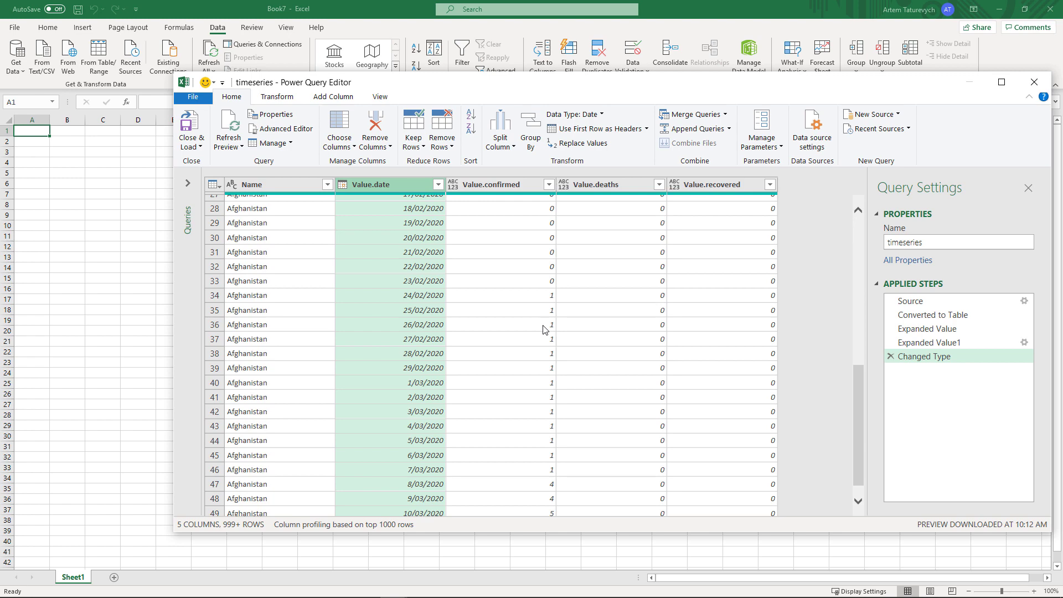
Close & Load the query onto Sheet2 as a 13,725-row table, then refresh it
{"action": "left_click", "coordinate": [188, 125]}
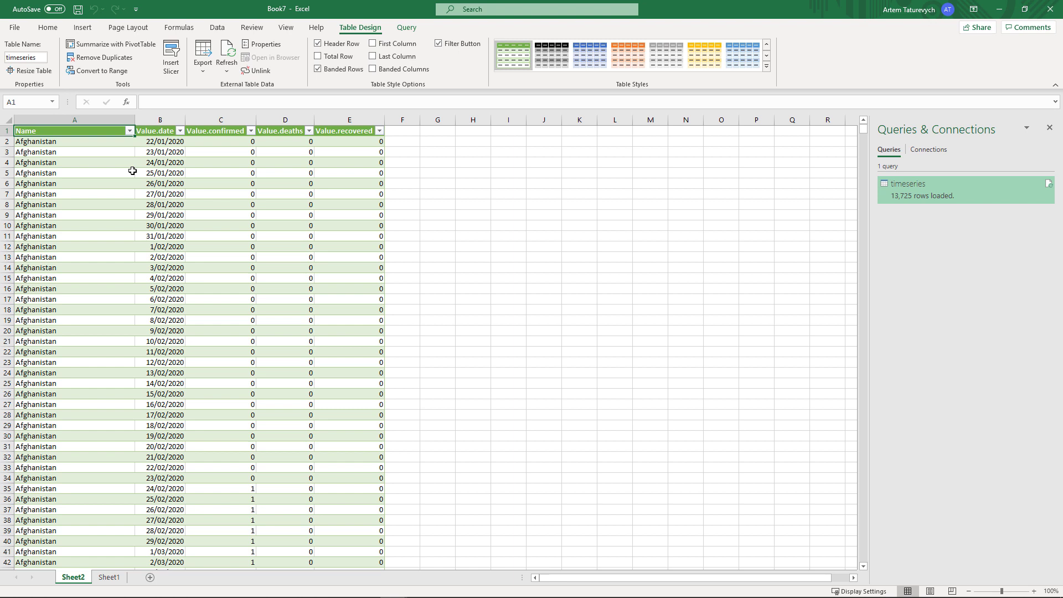
{"action": "left_click", "coordinate": [231, 53]}
Create an empty PivotTable from the timeseries table on this sheet at G1
{"action": "left_click", "coordinate": [131, 45]}
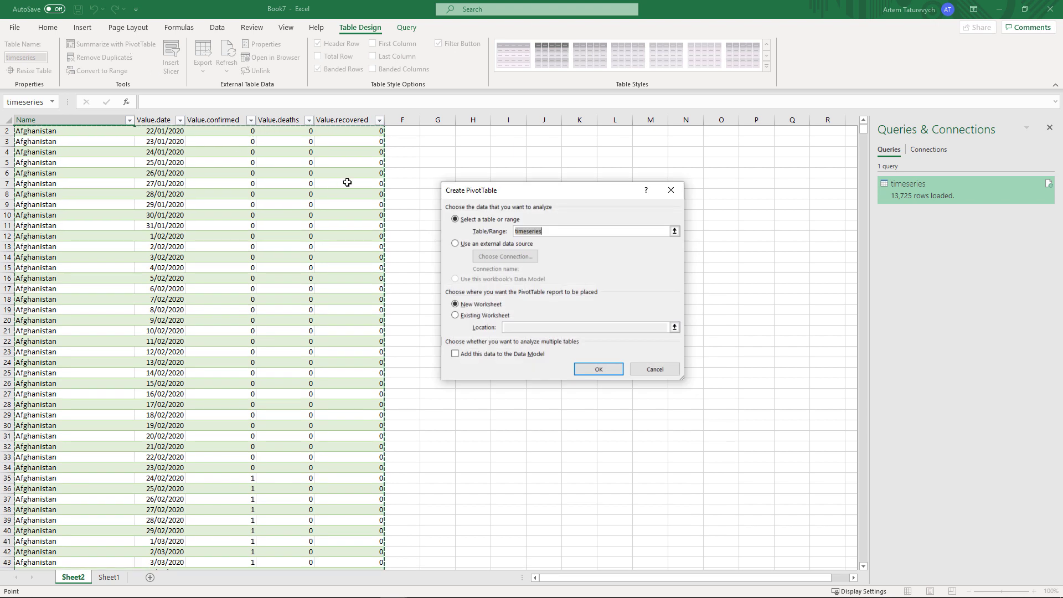
{"action": "left_click", "coordinate": [456, 315]}
{"action": "scroll", "coordinate": [461, 132], "scroll_direction": "up", "scroll_amount": 1}
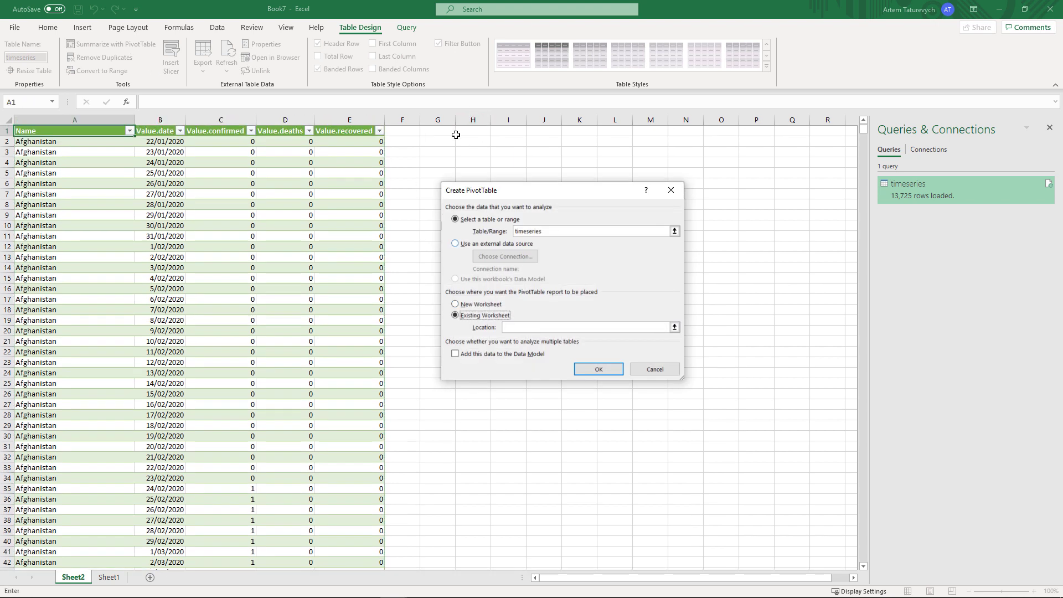
{"action": "left_click", "coordinate": [437, 131]}
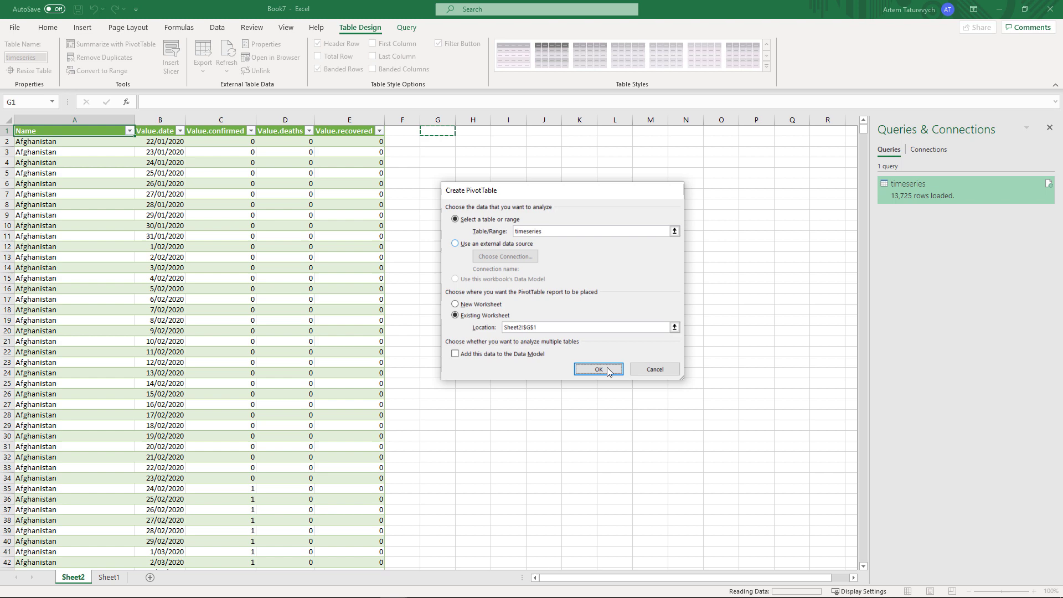
{"action": "left_click", "coordinate": [613, 371]}
Put Name in Columns, Value.date in Rows, and Value.confirmed summarised by Max in Values
{"action": "left_click_drag", "start_coordinate": [956, 193], "coordinate": [1004, 388]}
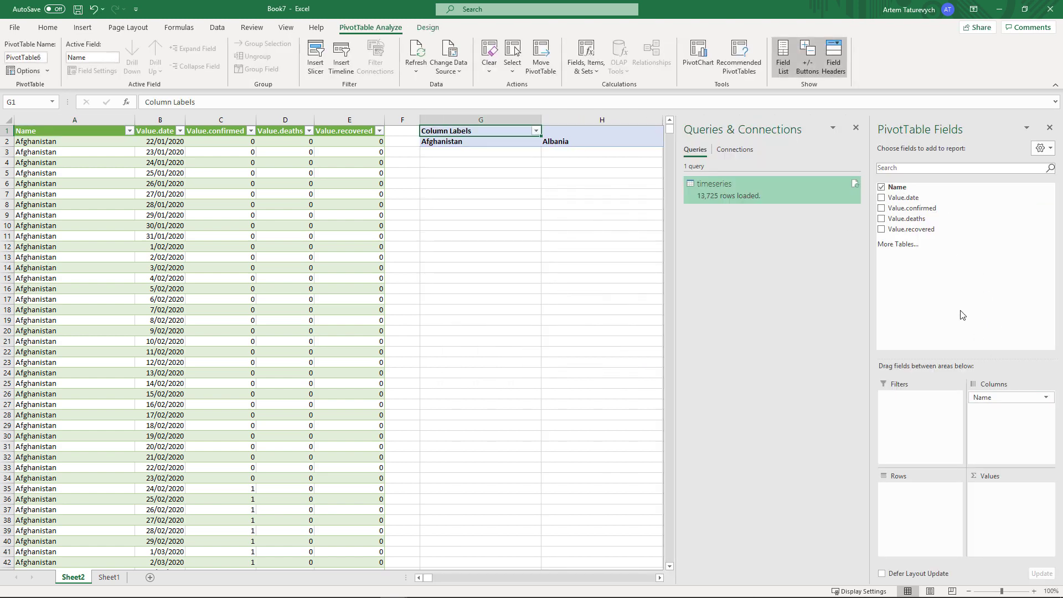
{"action": "left_click_drag", "start_coordinate": [911, 199], "coordinate": [952, 493]}
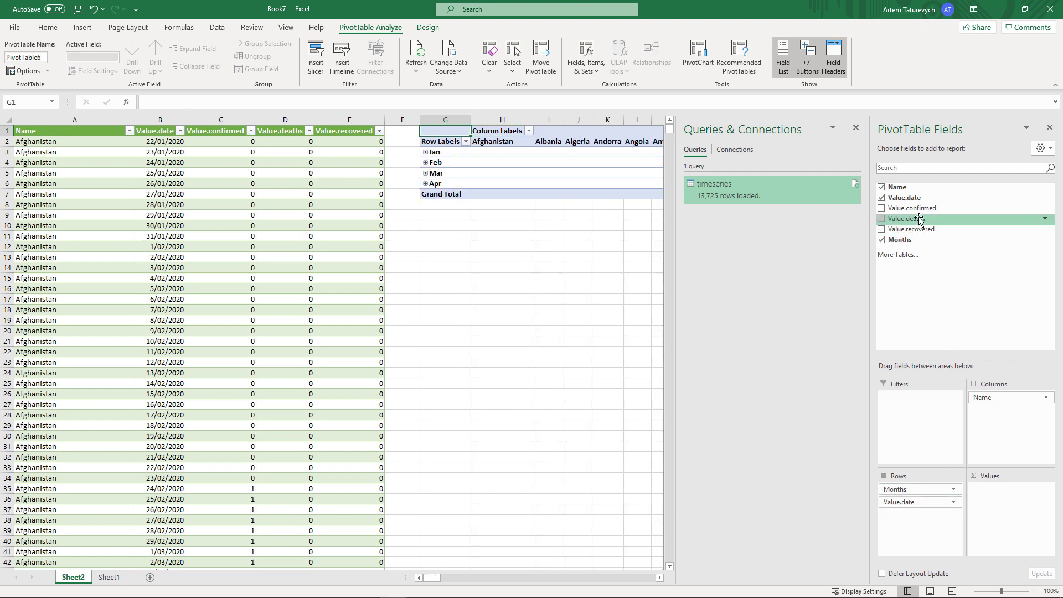
{"action": "left_click_drag", "start_coordinate": [941, 209], "coordinate": [1008, 498]}
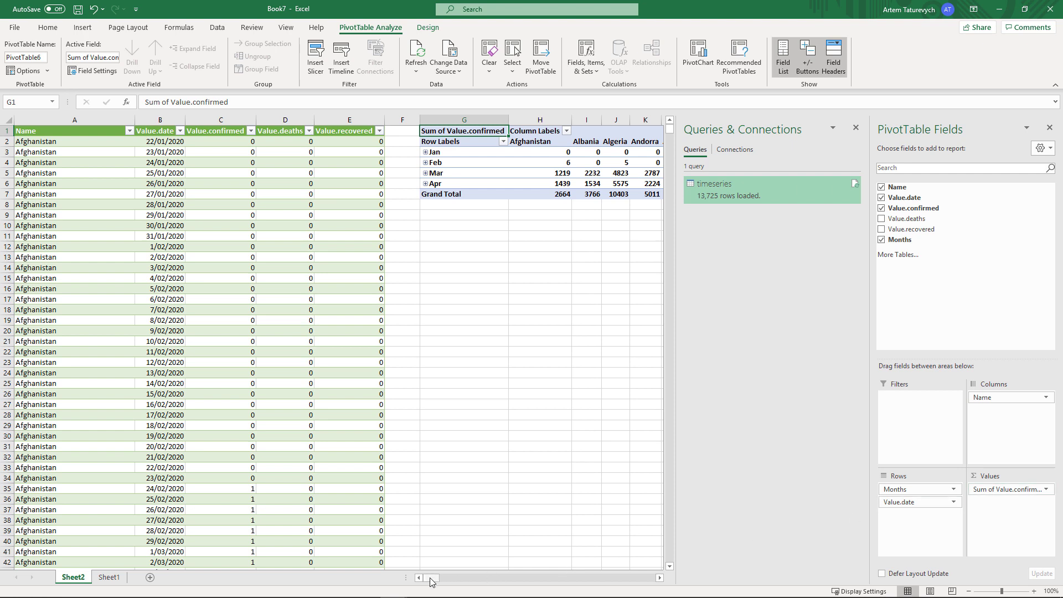
{"action": "left_click_drag", "start_coordinate": [432, 580], "coordinate": [430, 580]}
{"action": "left_click", "coordinate": [1047, 490]}
{"action": "left_click", "coordinate": [1012, 477]}
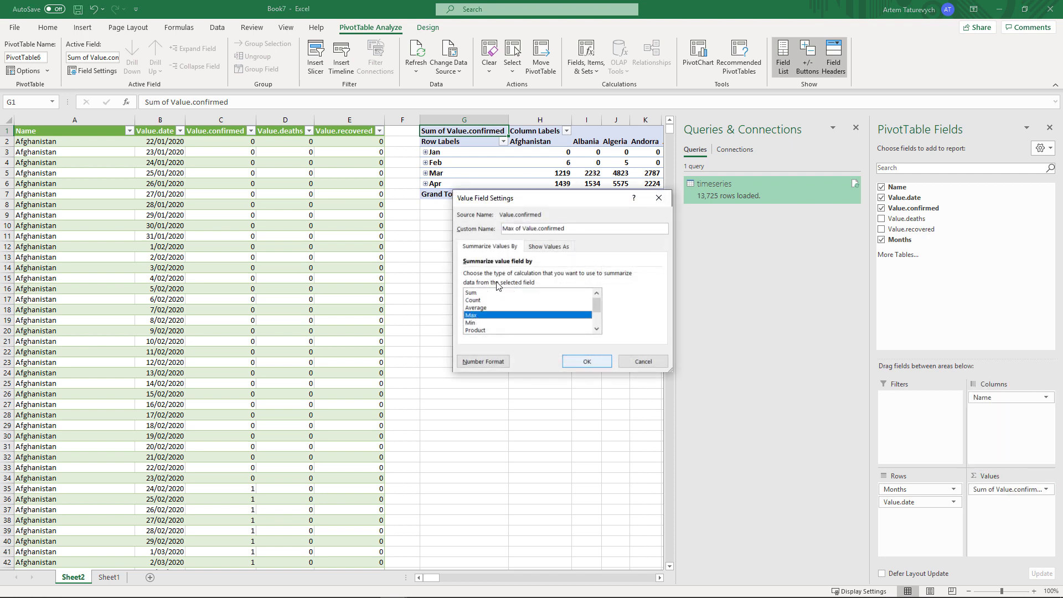
{"action": "left_click", "coordinate": [588, 362]}
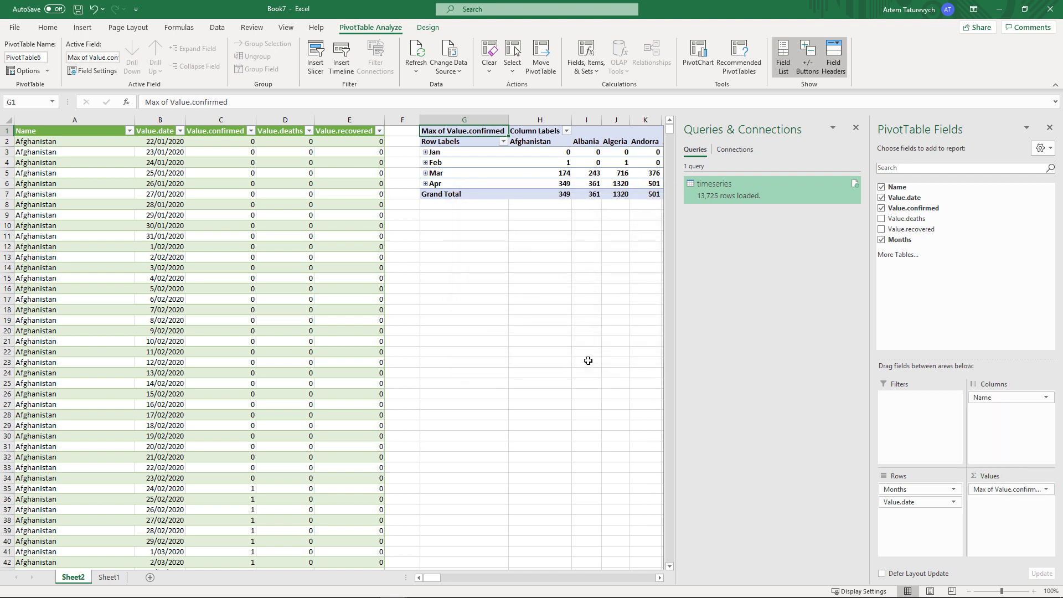
Close the PivotTable Fields and Queries & Connections panes
{"action": "left_click", "coordinate": [1050, 129]}
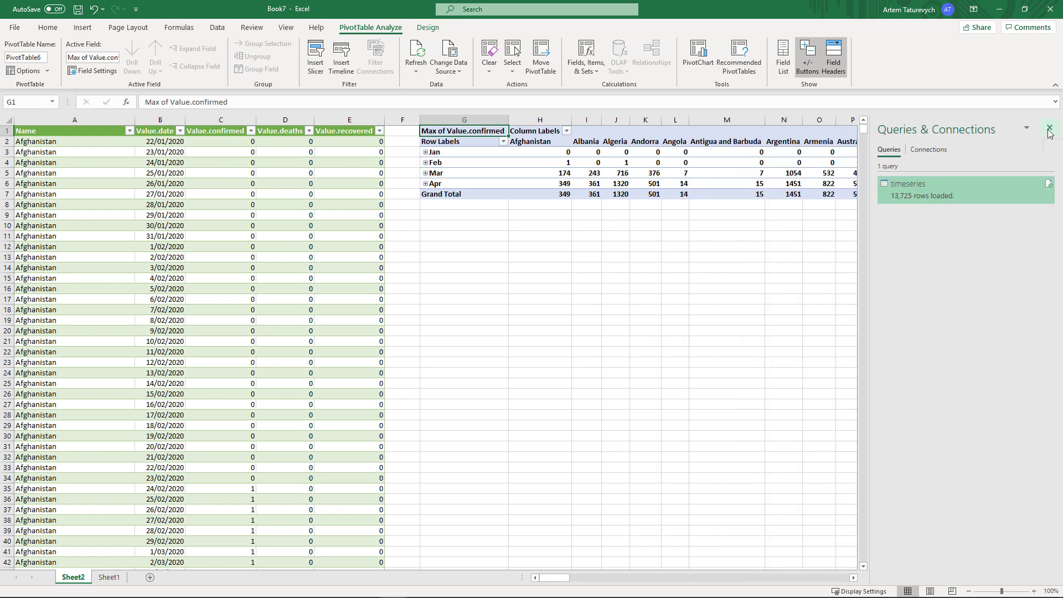
{"action": "left_click", "coordinate": [1050, 128]}
{"action": "left_click", "coordinate": [631, 245]}
{"action": "scroll", "coordinate": [631, 244], "scroll_direction": "right", "scroll_amount": 1}
Filter the pivot's Column Labels to Australia, Canada, United Kingdom and US
{"action": "left_click", "coordinate": [447, 131]}
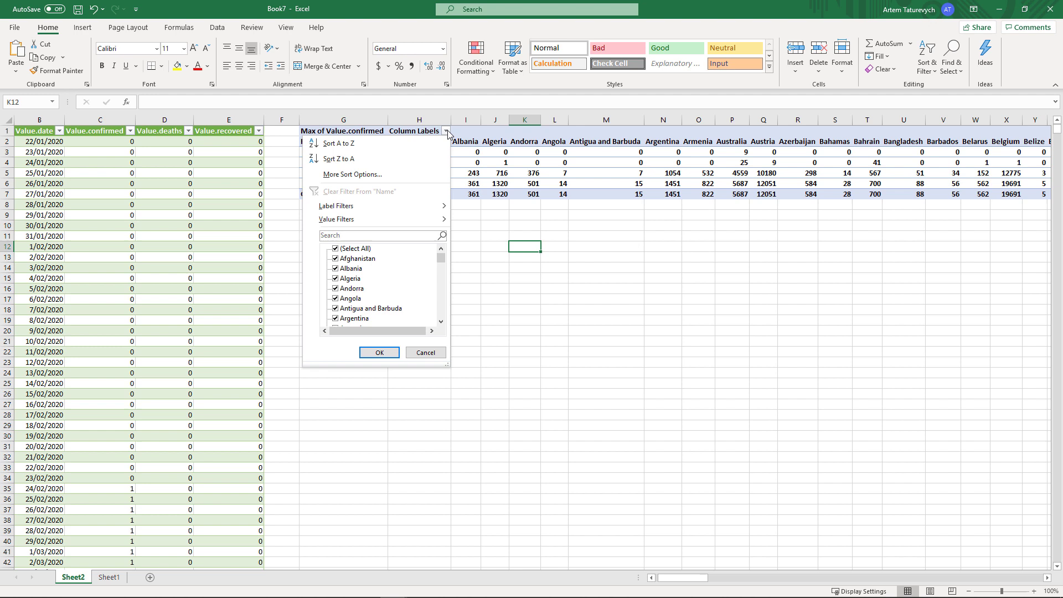
{"action": "left_click", "coordinate": [336, 250]}
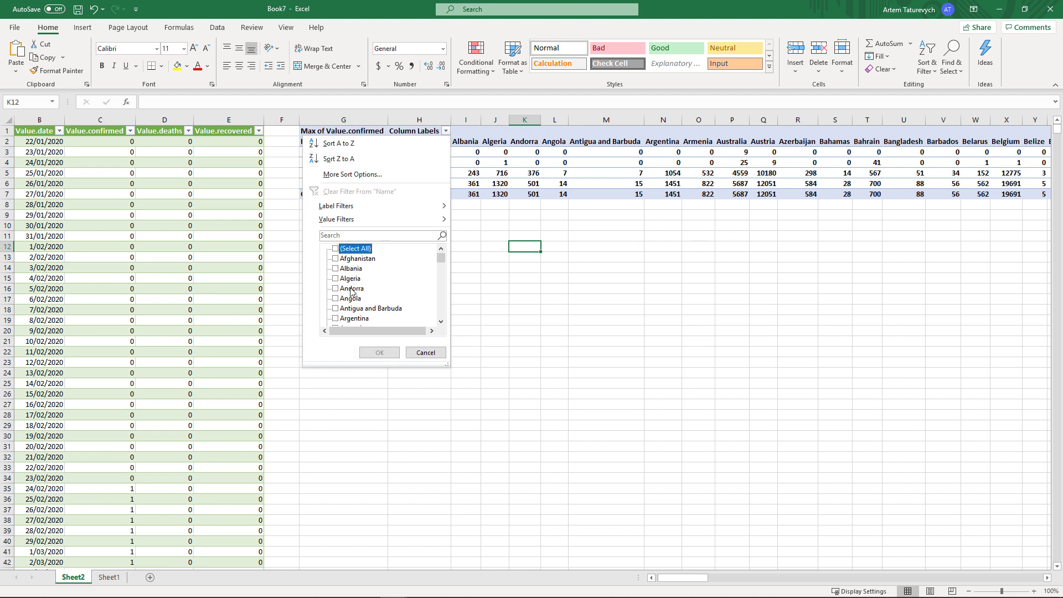
{"action": "scroll", "coordinate": [351, 292], "scroll_direction": "down", "scroll_amount": 1}
{"action": "left_click", "coordinate": [336, 309]}
{"action": "scroll", "coordinate": [388, 299], "scroll_direction": "down", "scroll_amount": 2}
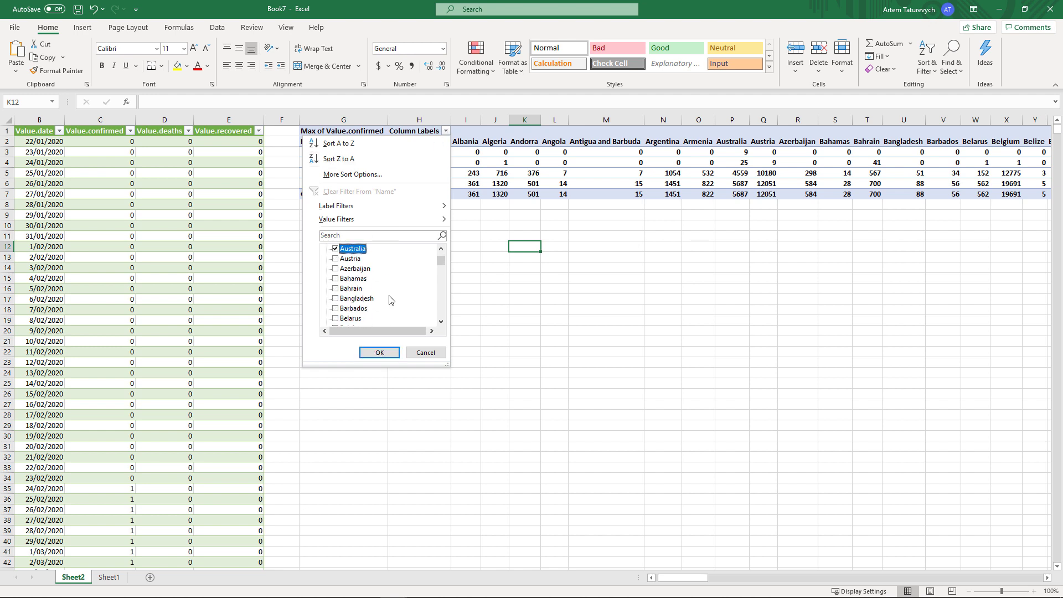
{"action": "scroll", "coordinate": [387, 300], "scroll_direction": "down", "scroll_amount": 8}
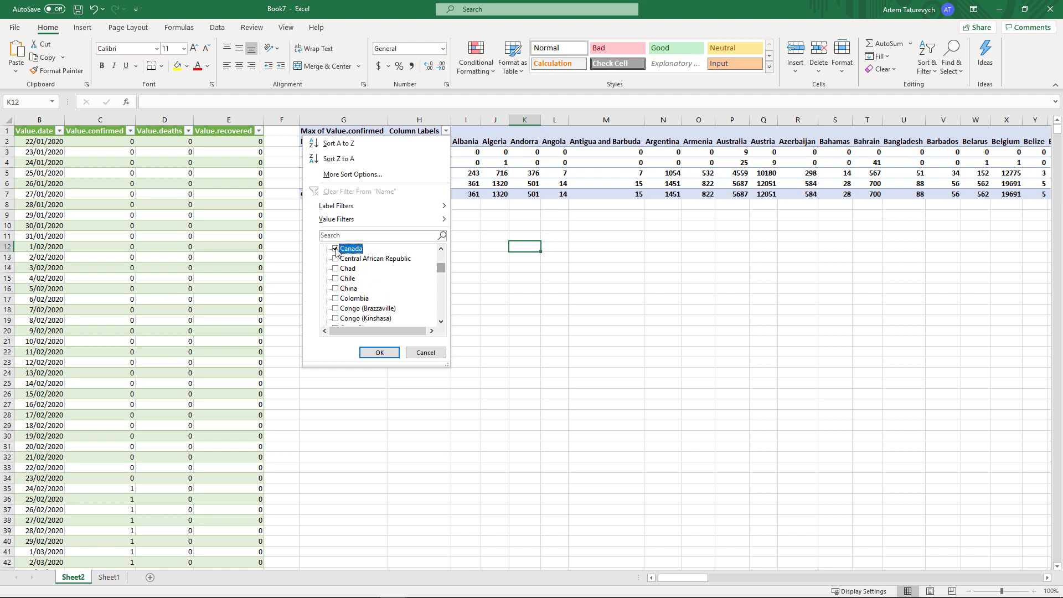
{"action": "left_click_drag", "start_coordinate": [441, 268], "coordinate": [440, 313]}
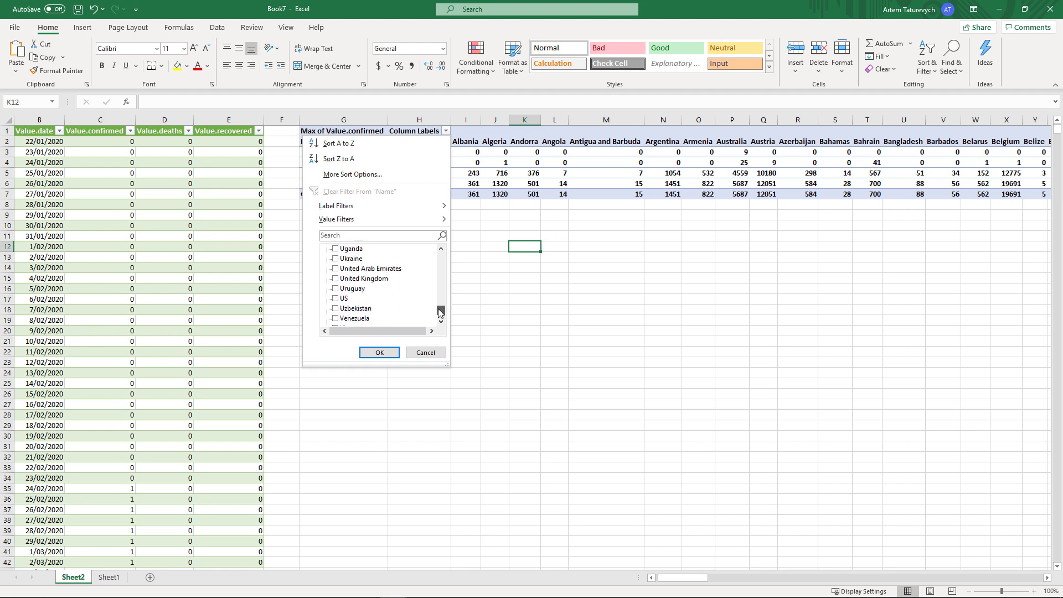
{"action": "left_click", "coordinate": [335, 279]}
{"action": "left_click", "coordinate": [335, 299]}
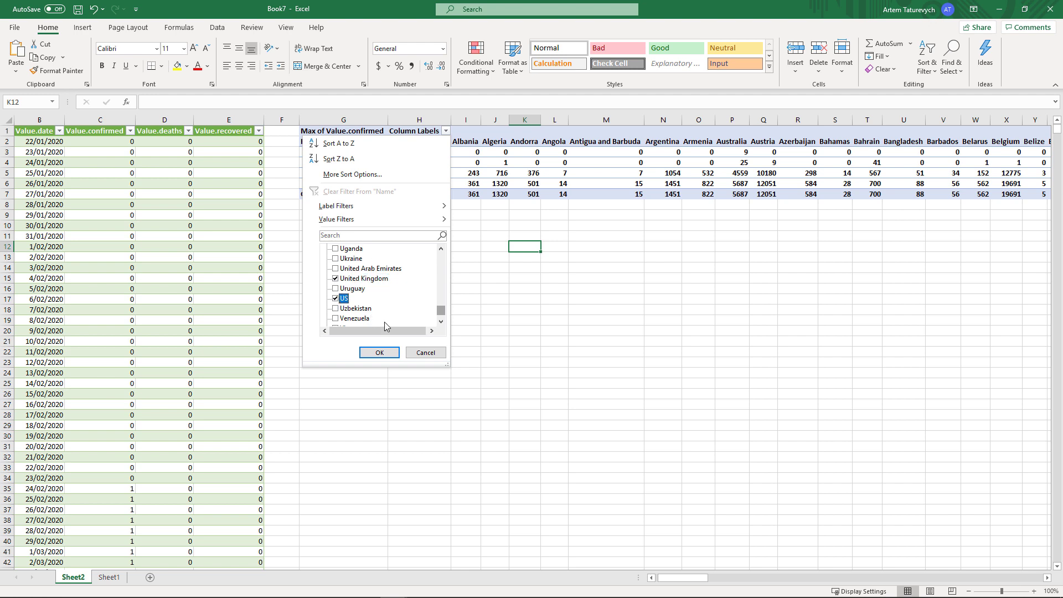
{"action": "left_click", "coordinate": [379, 353]}
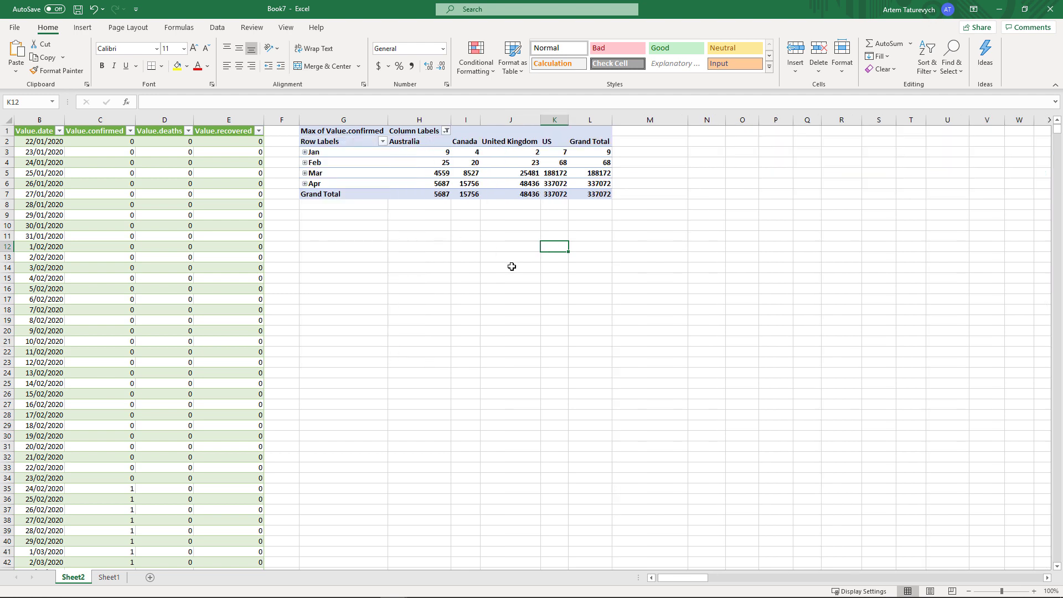
{"action": "left_click", "coordinate": [311, 132]}
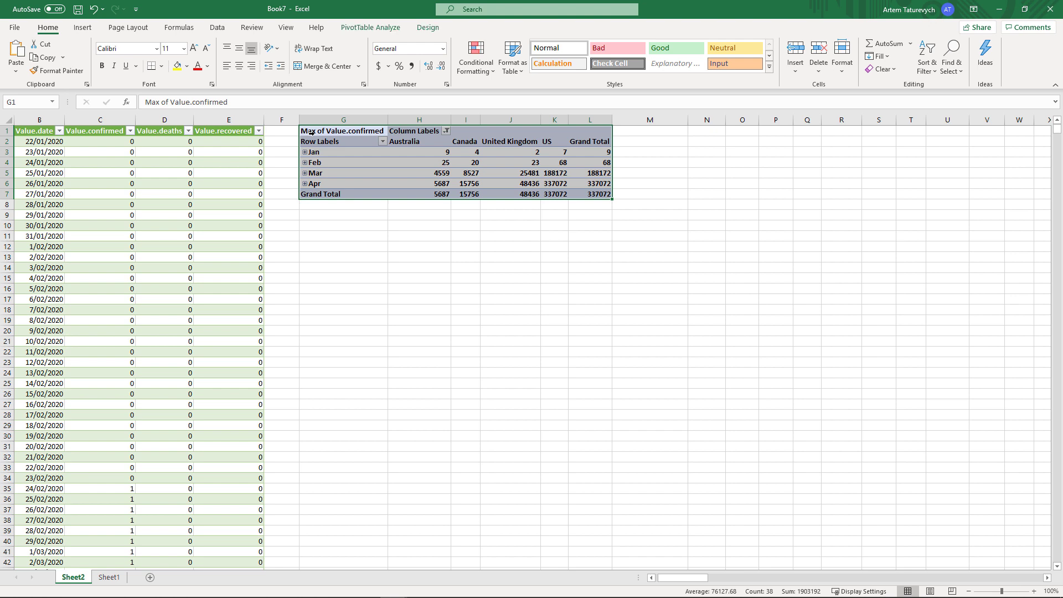
Remove Months from the pivot Rows so it lists daily dates from 22-Jan
{"action": "left_click", "coordinate": [286, 29]}
{"action": "left_click", "coordinate": [371, 29]}
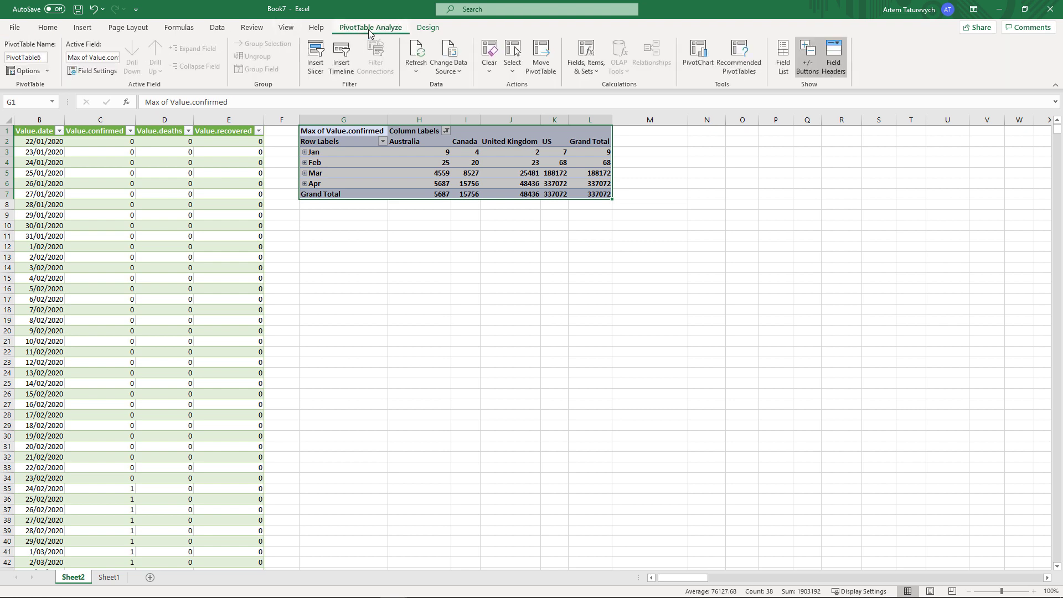
{"action": "left_click", "coordinate": [783, 58]}
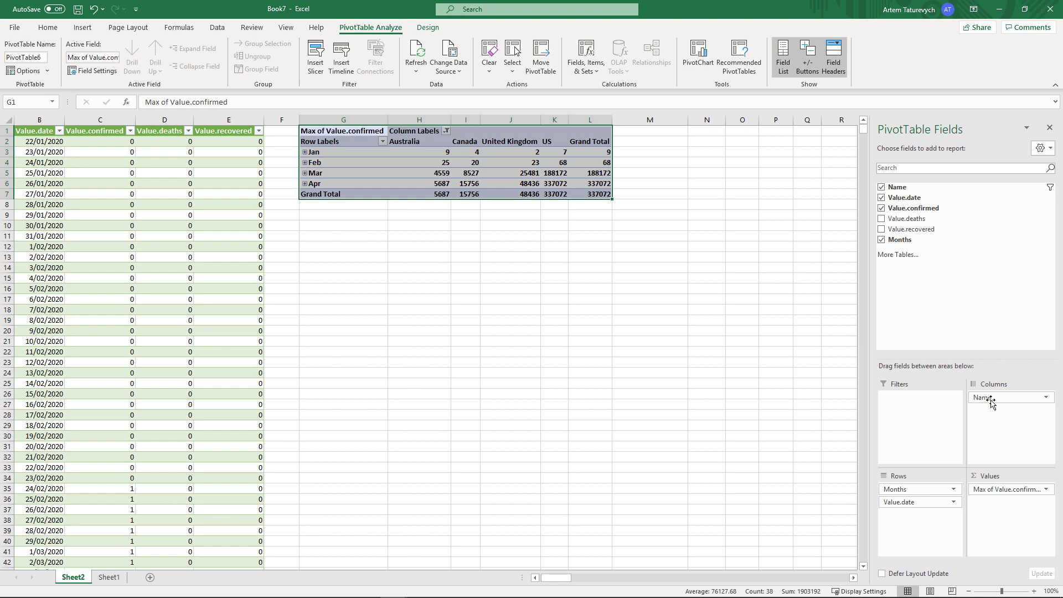
{"action": "left_click", "coordinate": [911, 489]}
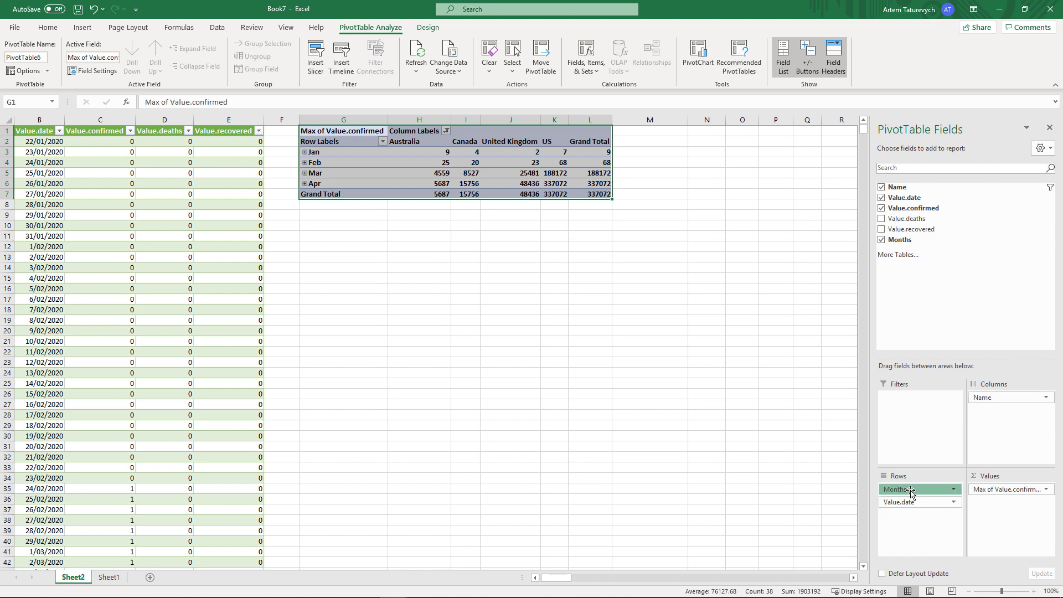
{"action": "left_click", "coordinate": [926, 465]}
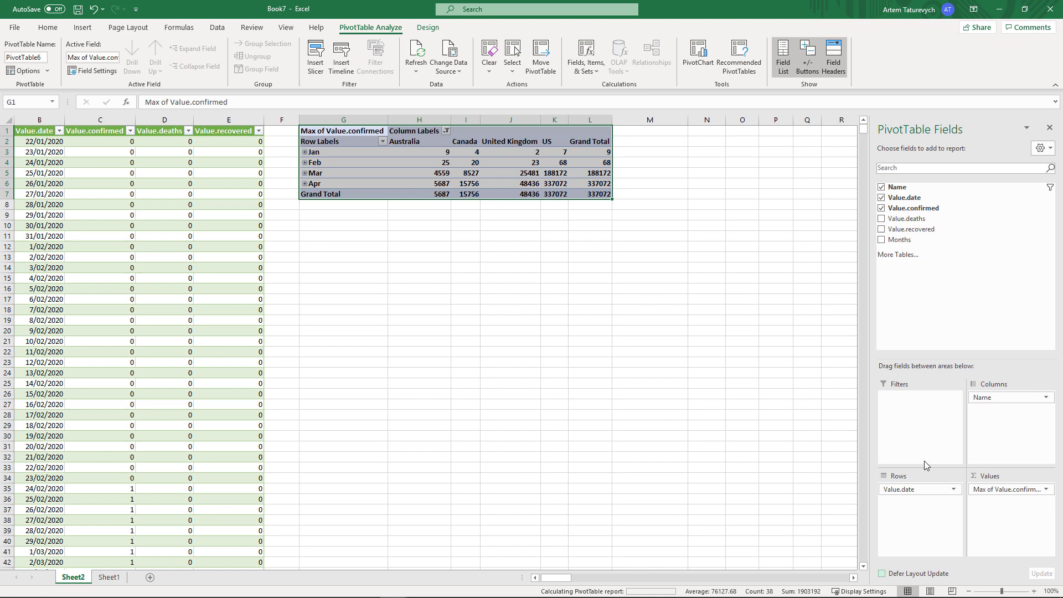
{"action": "left_click", "coordinate": [777, 351]}
{"action": "scroll", "coordinate": [736, 378], "scroll_direction": "down", "scroll_amount": 17}
{"action": "scroll", "coordinate": [738, 378], "scroll_direction": "up", "scroll_amount": 17}
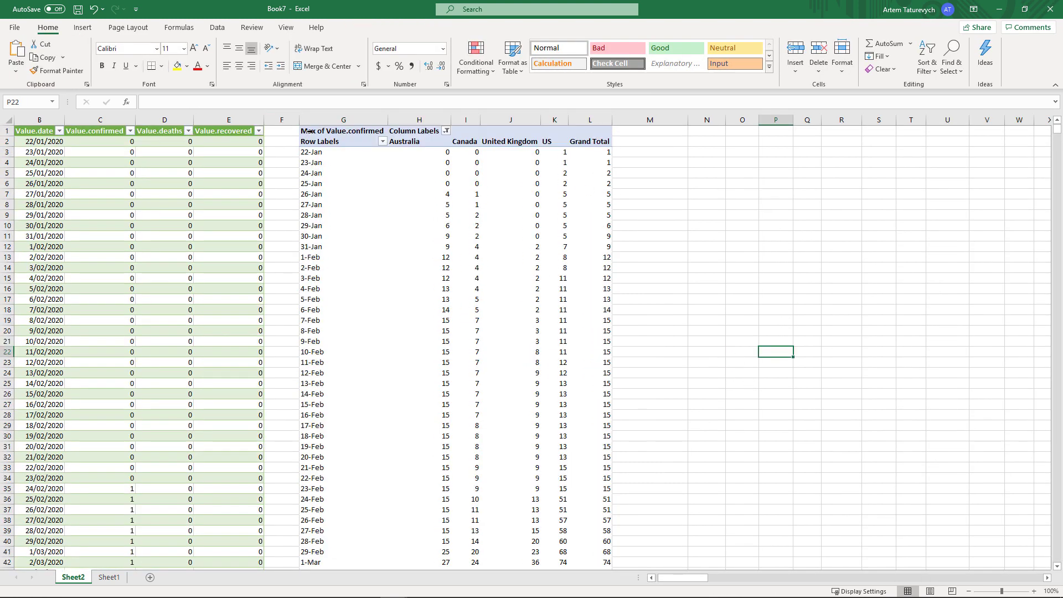
{"action": "left_click", "coordinate": [309, 131]}
Insert a 2-D line PivotChart of max confirmed cases by date
{"action": "left_click", "coordinate": [83, 28]}
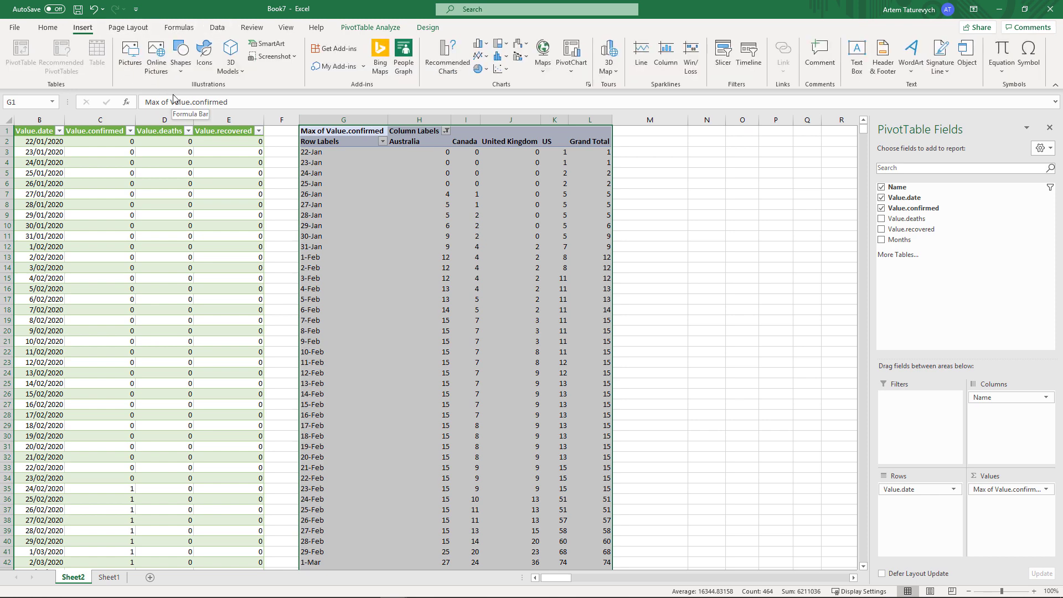
{"action": "left_click", "coordinate": [480, 56]}
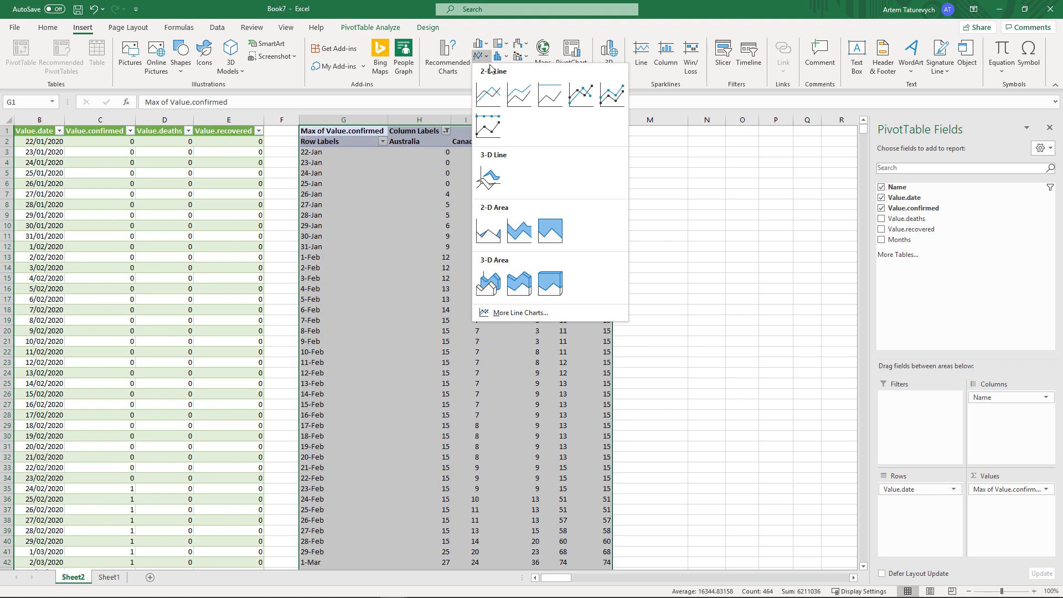
{"action": "left_click", "coordinate": [497, 98]}
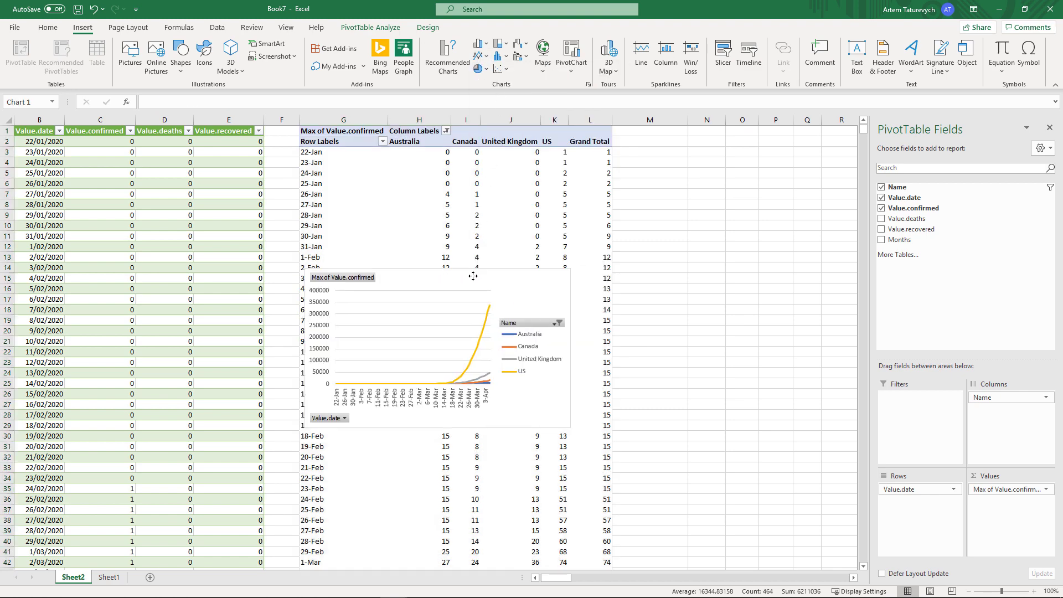
Place the chart right of the pivot table, level with its top, close the Field List, and enlarge it
{"action": "left_click_drag", "start_coordinate": [443, 274], "coordinate": [768, 170]}
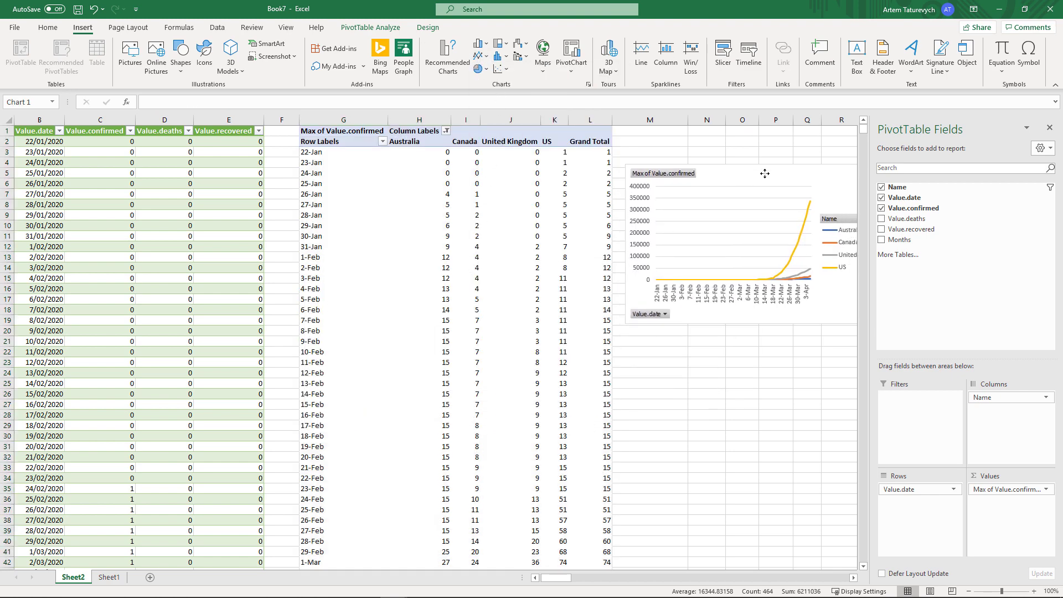
{"action": "left_click", "coordinate": [1051, 129]}
{"action": "left_click_drag", "start_coordinate": [777, 174], "coordinate": [775, 147]}
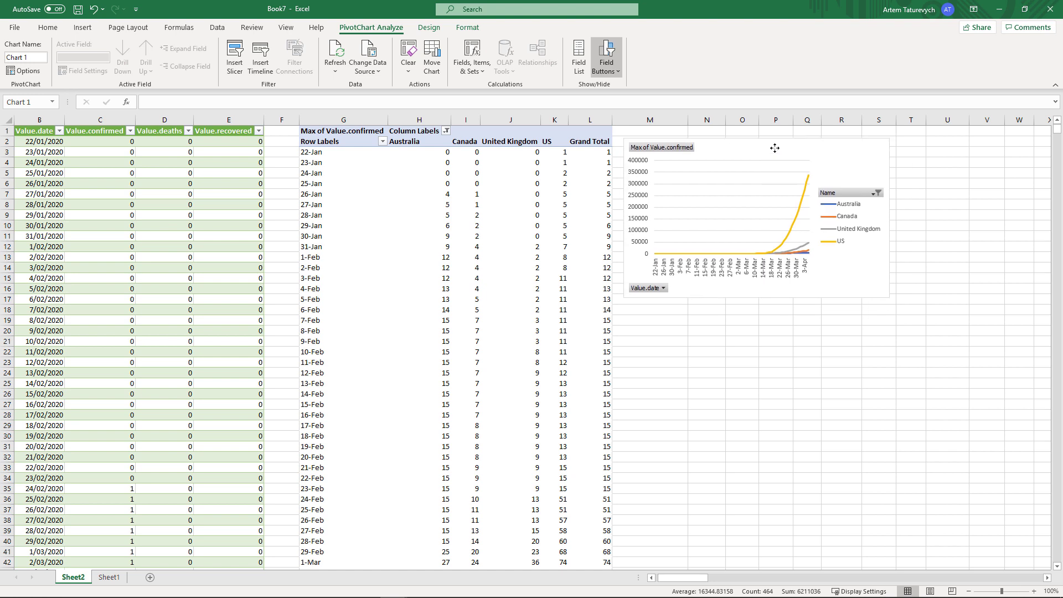
{"action": "left_click_drag", "start_coordinate": [890, 297], "coordinate": [1024, 377]}
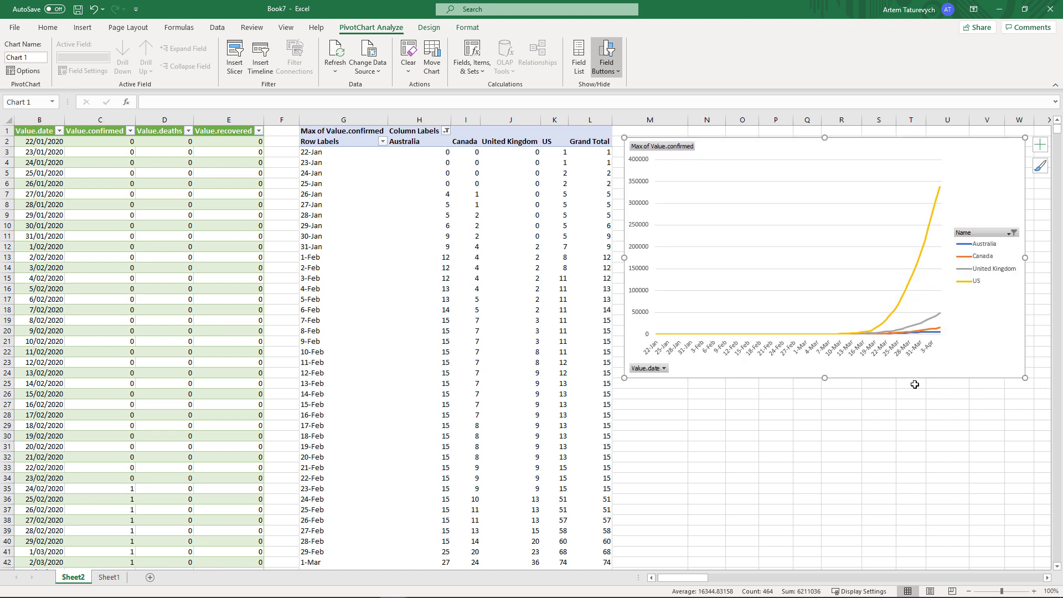
Filter the chart's dates to show only last week
{"action": "left_click", "coordinate": [665, 369]}
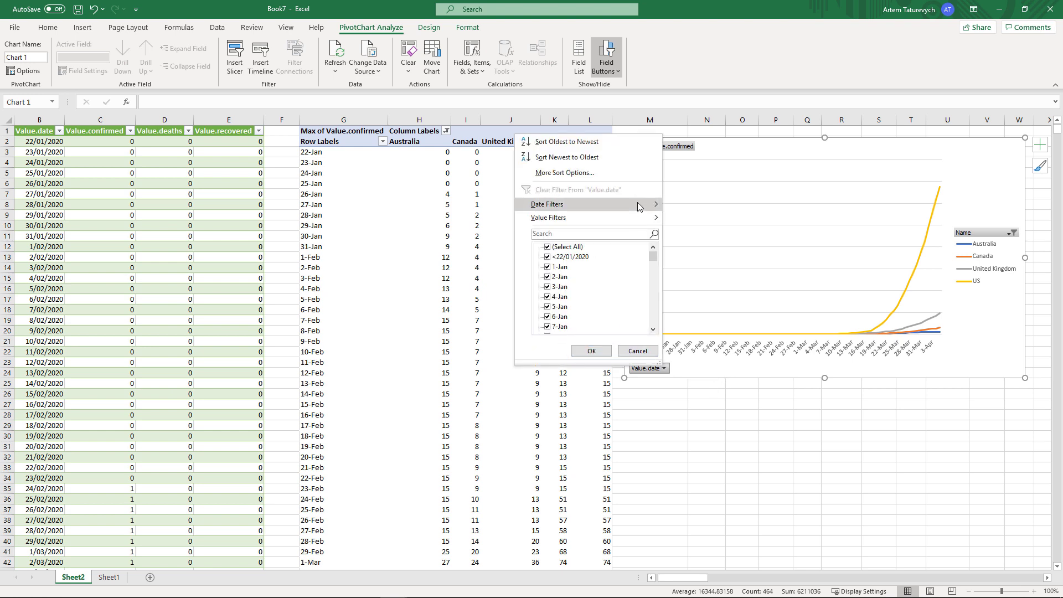
{"action": "mouse_move", "coordinate": [639, 207]}
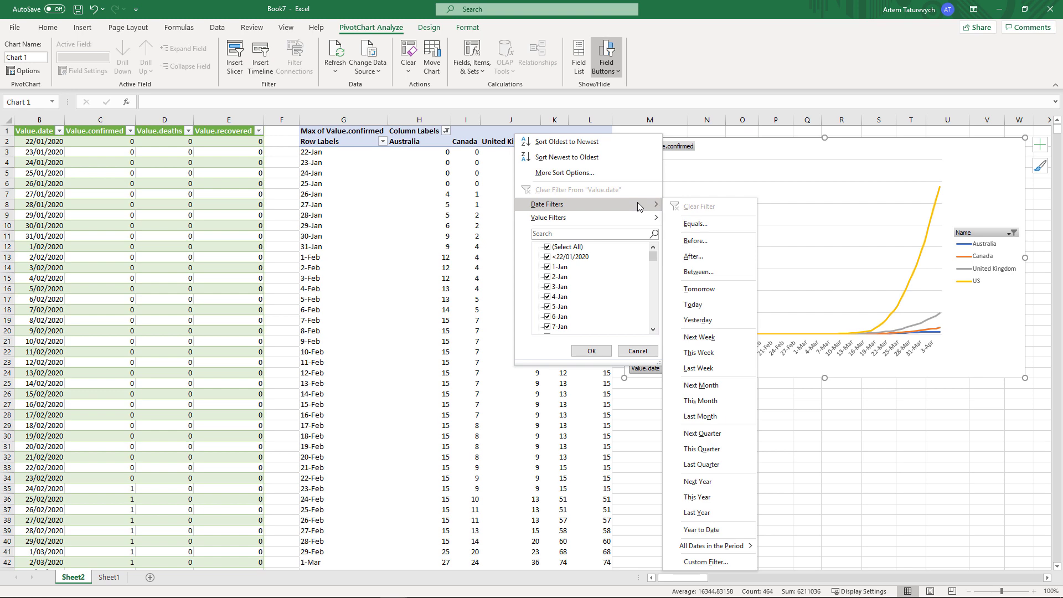
{"action": "left_click", "coordinate": [714, 368]}
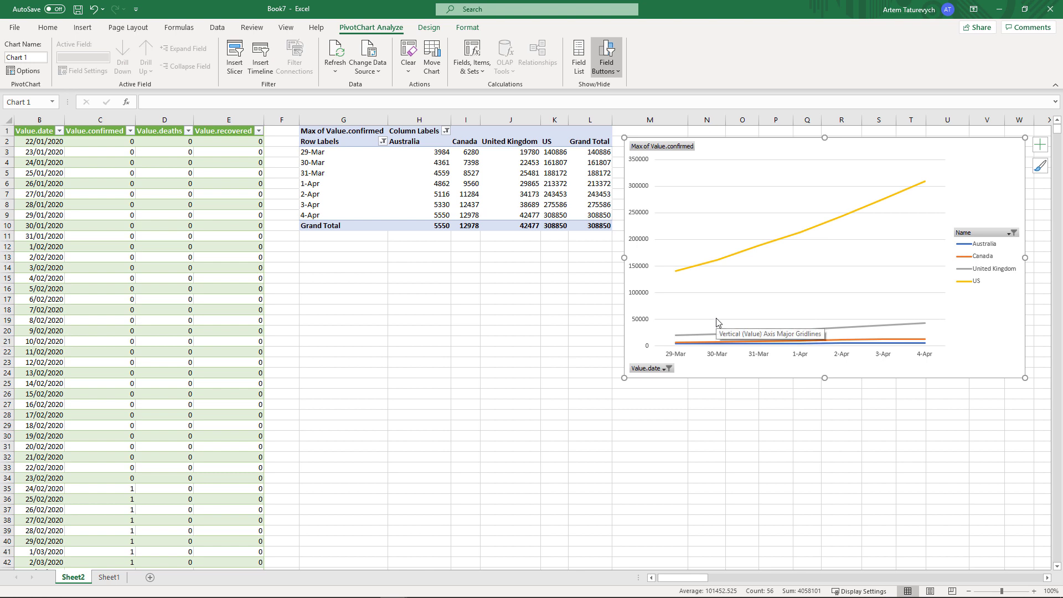
Apply a date filter keeping only dates after 1 March 2020
{"action": "left_click", "coordinate": [669, 368]}
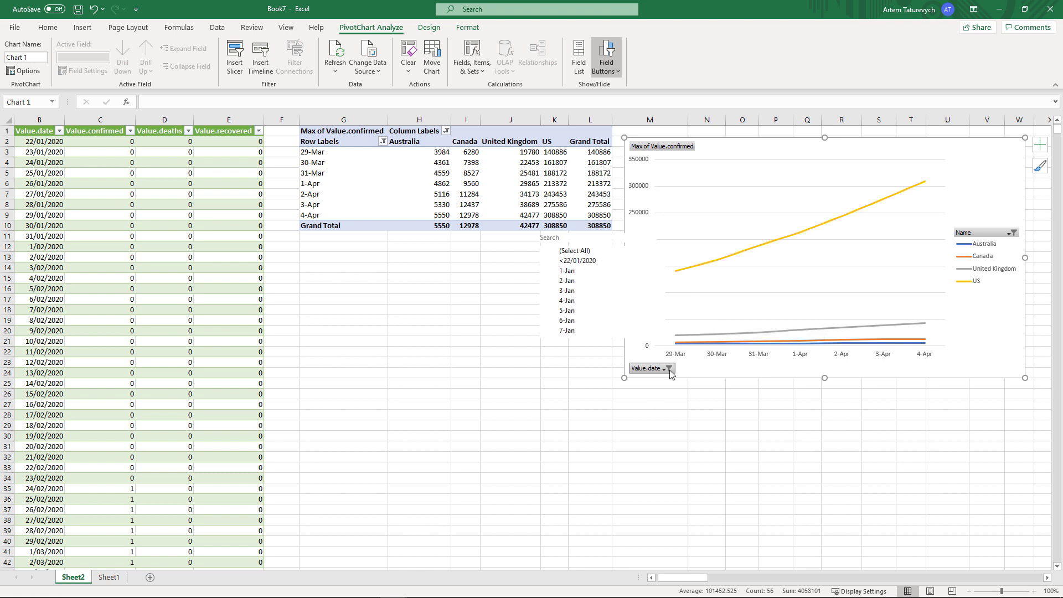
{"action": "mouse_move", "coordinate": [653, 215]}
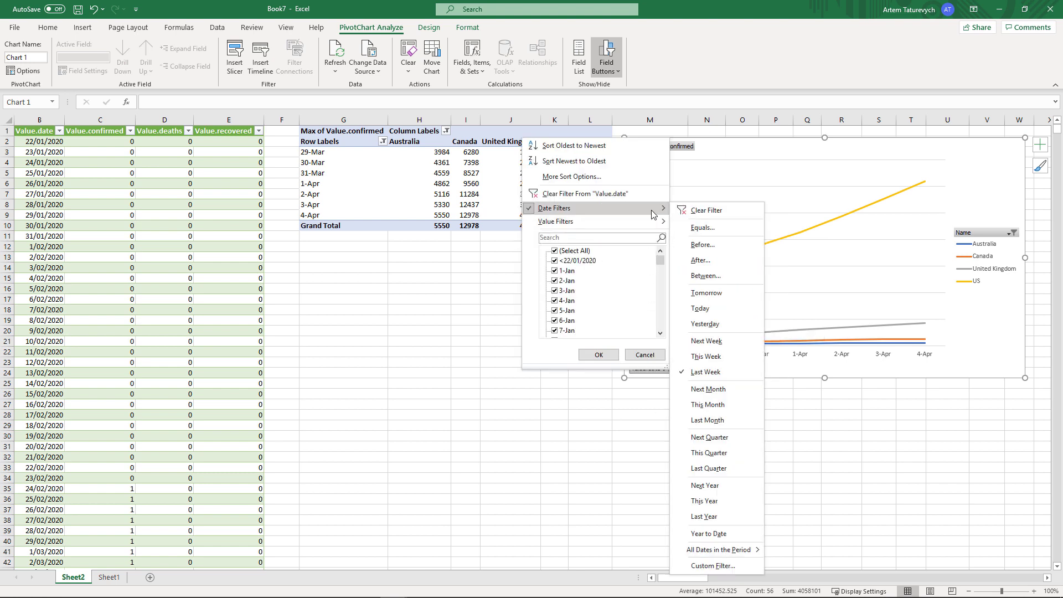
{"action": "left_click", "coordinate": [701, 260]}
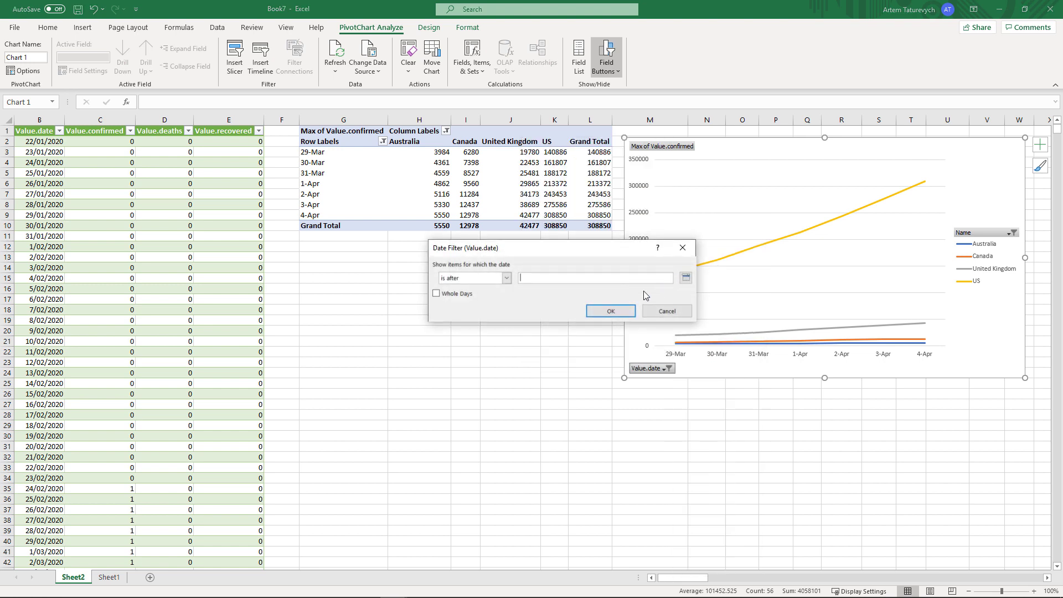
{"action": "left_click", "coordinate": [686, 278]}
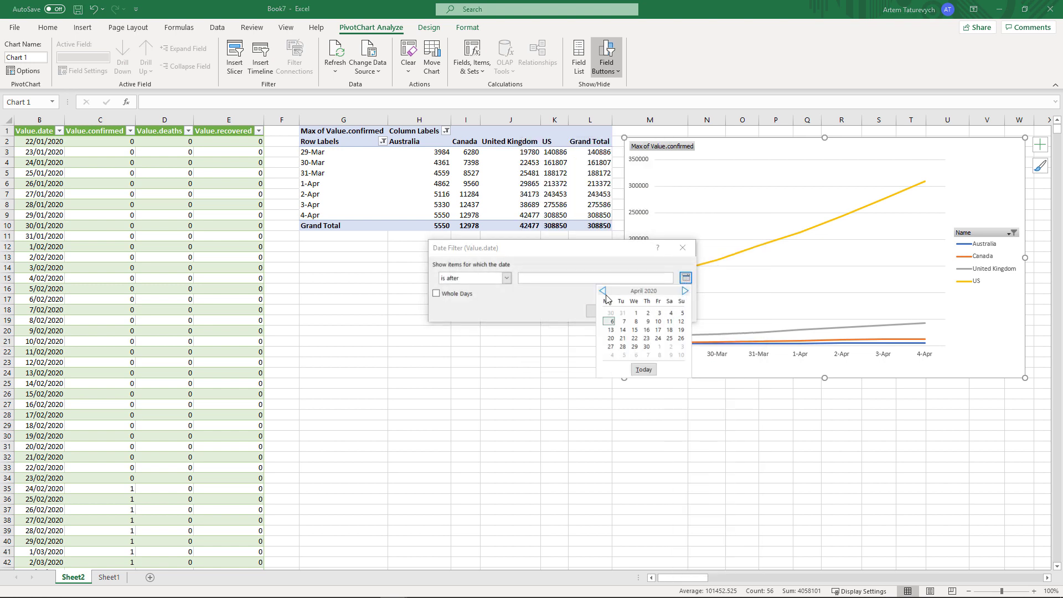
{"action": "left_click", "coordinate": [682, 313]}
{"action": "left_click", "coordinate": [603, 311]}
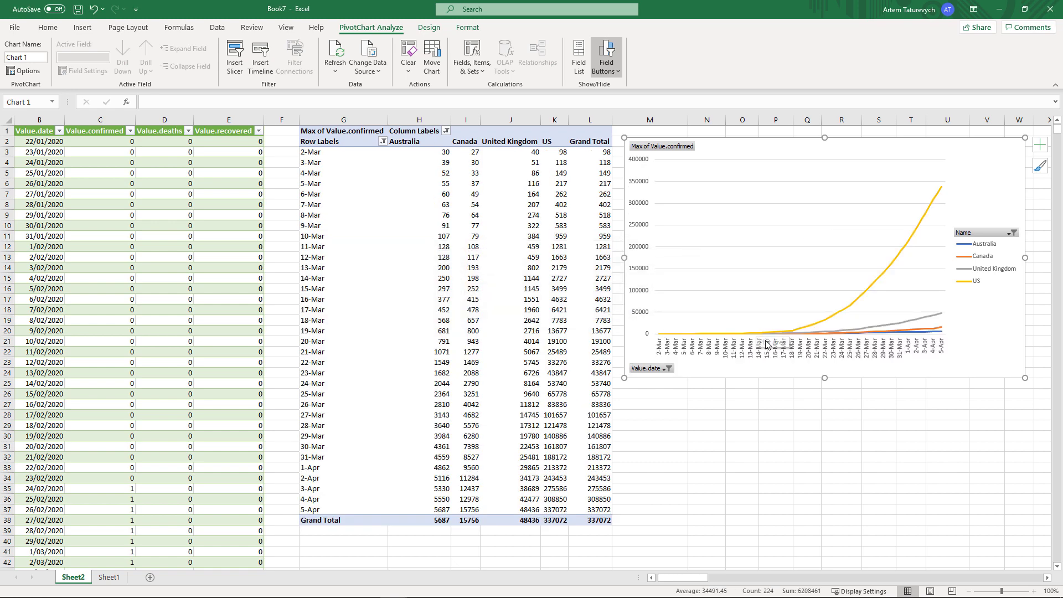
Change the after-date filter cutoff to 16/03/2020
{"action": "left_click", "coordinate": [666, 370]}
{"action": "mouse_move", "coordinate": [657, 210]}
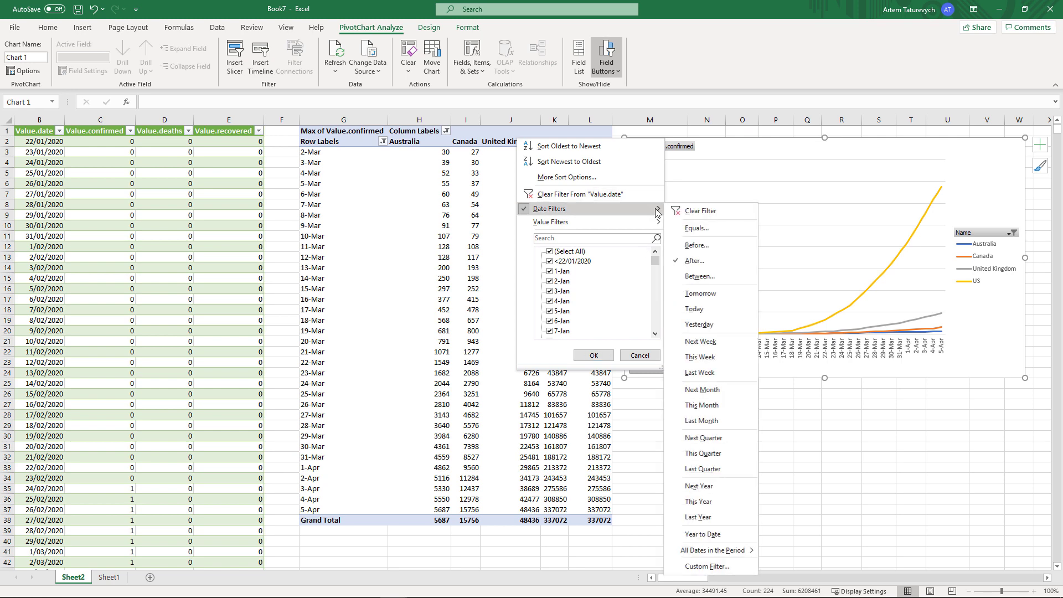
{"action": "left_click", "coordinate": [711, 260]}
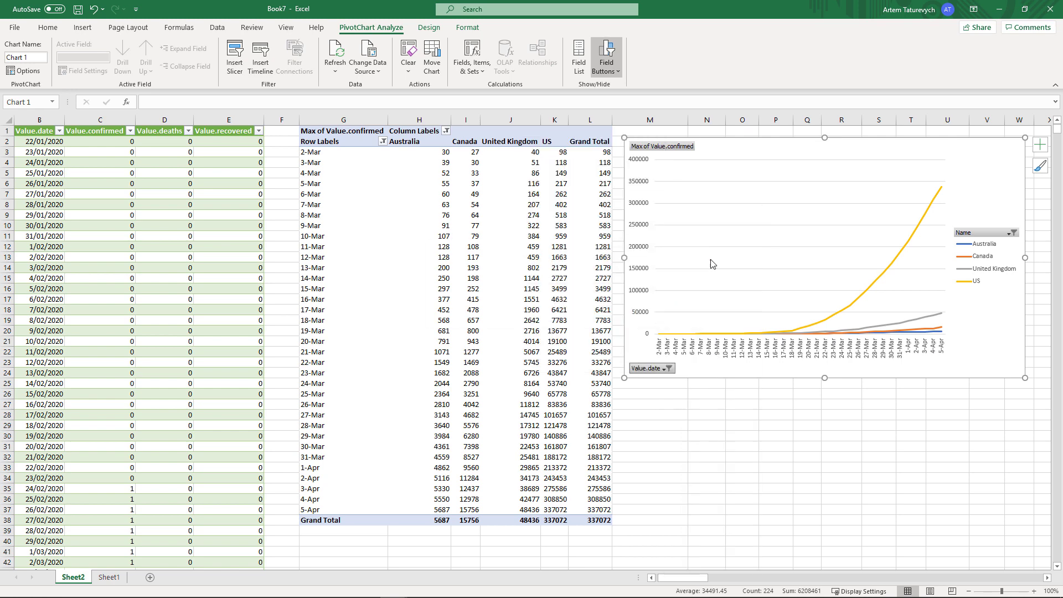
{"action": "left_click", "coordinate": [532, 278]}
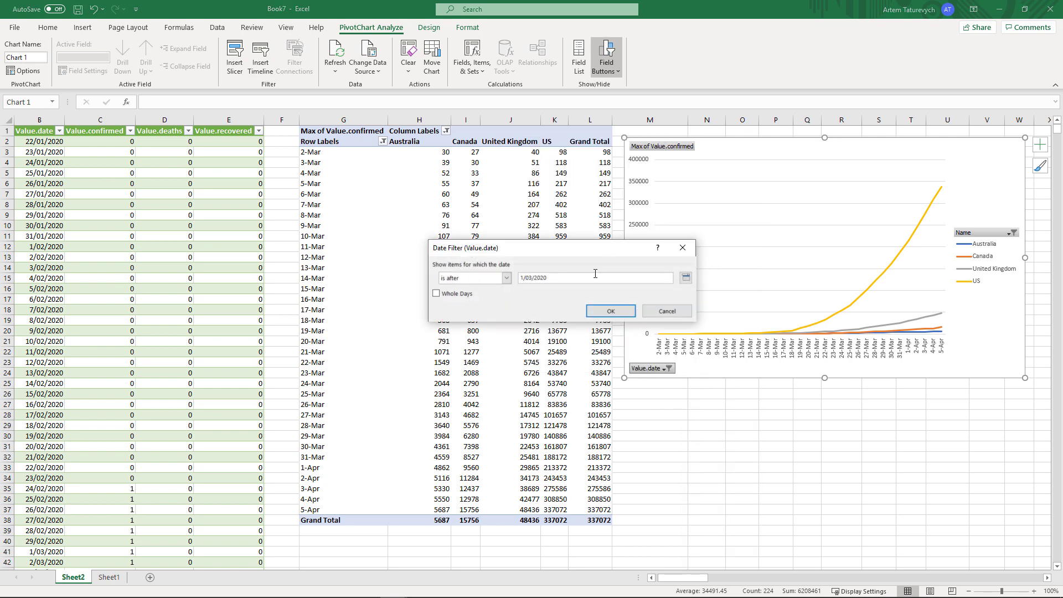
{"action": "type", "text": "6"}
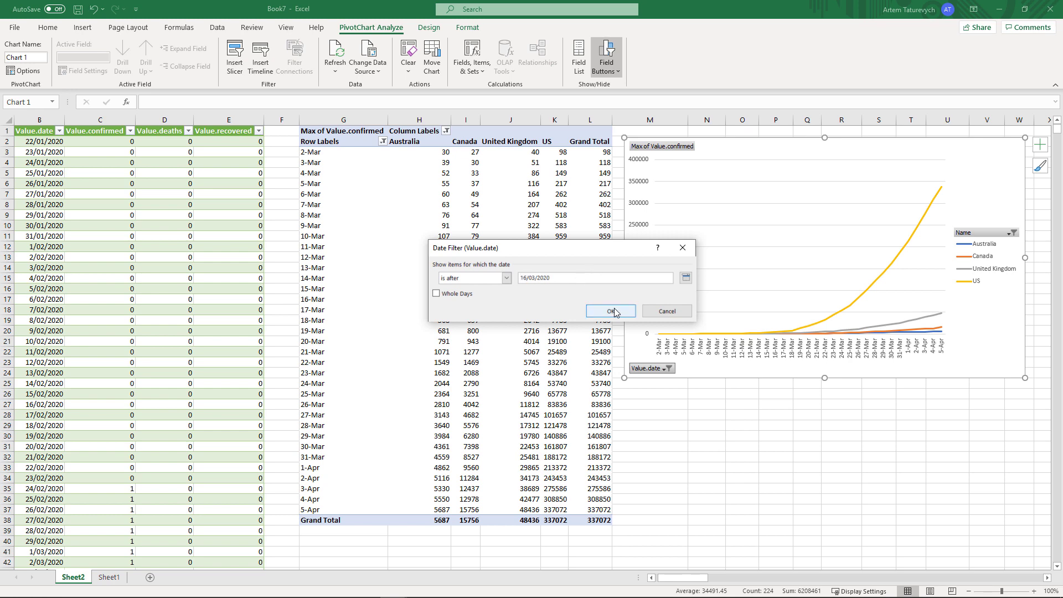
{"action": "left_click", "coordinate": [611, 310]}
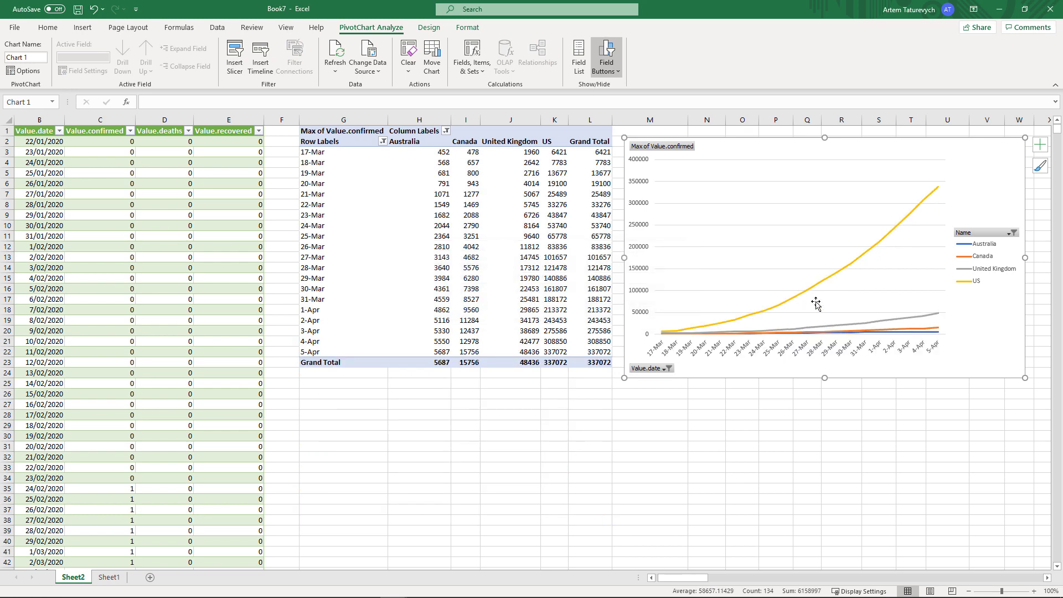
Replace US with New Zealand in the chart's country Name filter
{"action": "left_click", "coordinate": [1014, 233]}
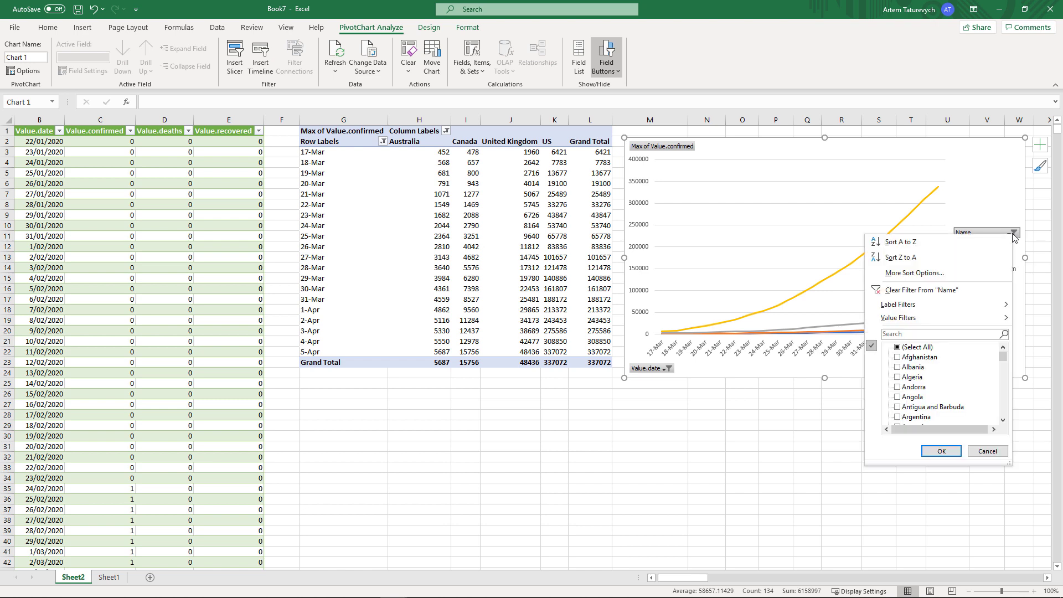
{"action": "scroll", "coordinate": [952, 348], "scroll_direction": "down", "scroll_amount": 2}
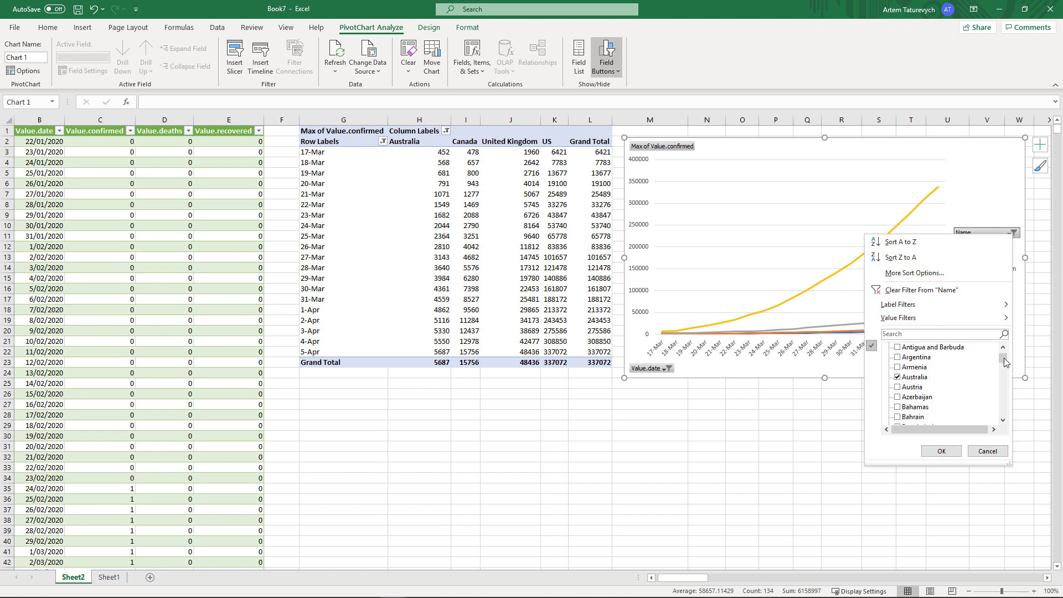
{"action": "left_click_drag", "start_coordinate": [1004, 359], "coordinate": [1007, 413]}
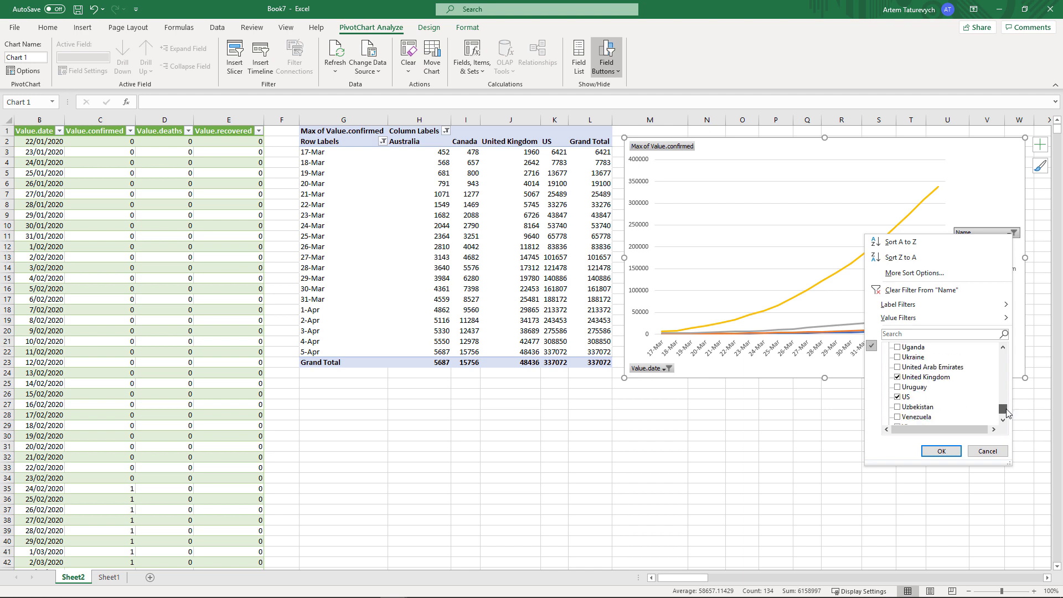
{"action": "left_click", "coordinate": [899, 397]}
{"action": "left_click_drag", "start_coordinate": [1006, 413], "coordinate": [1004, 393]}
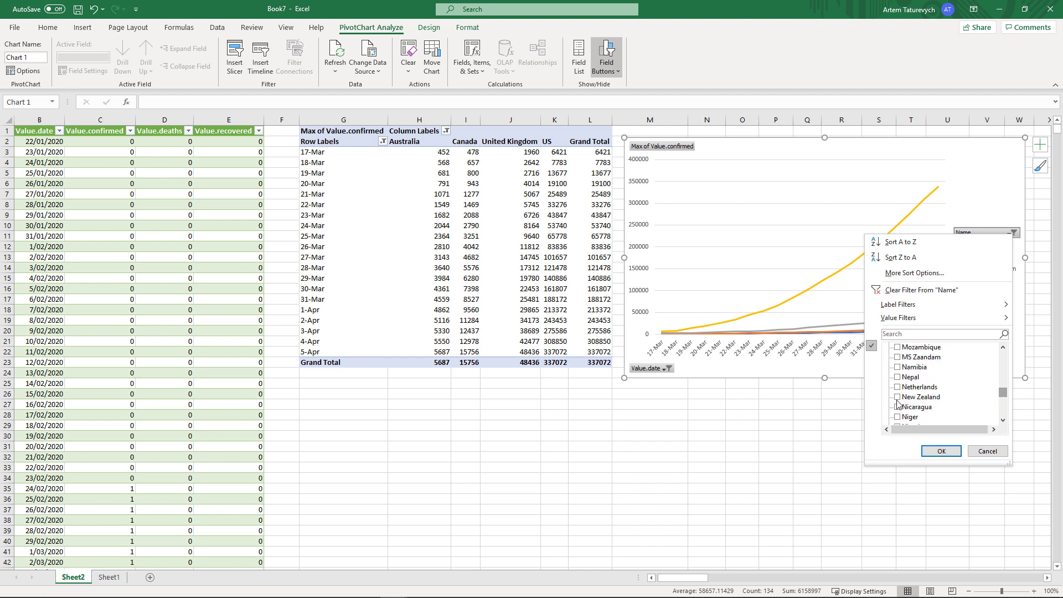
{"action": "left_click", "coordinate": [898, 397]}
{"action": "left_click", "coordinate": [937, 450]}
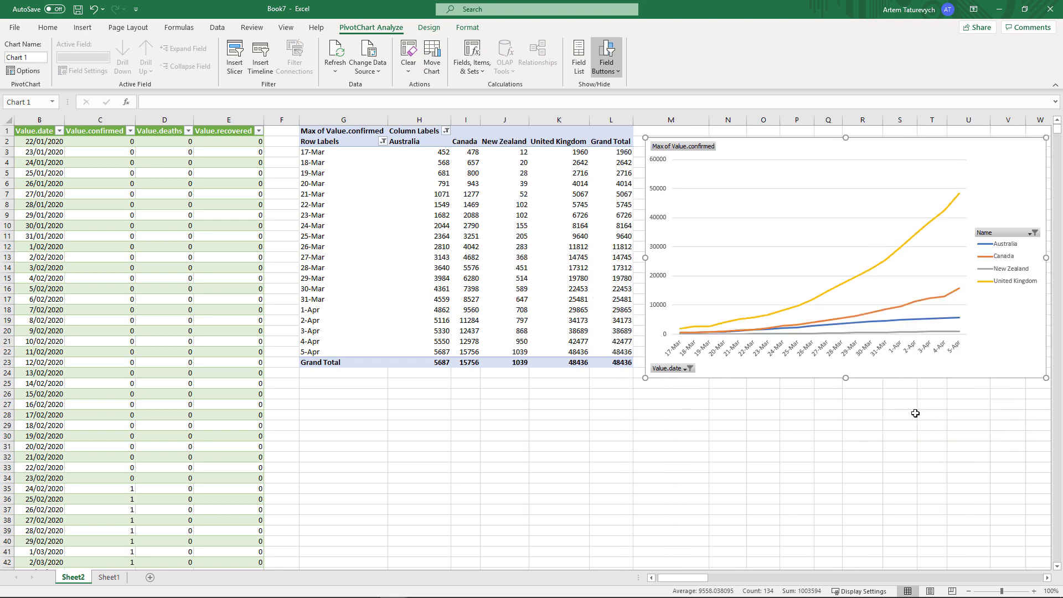